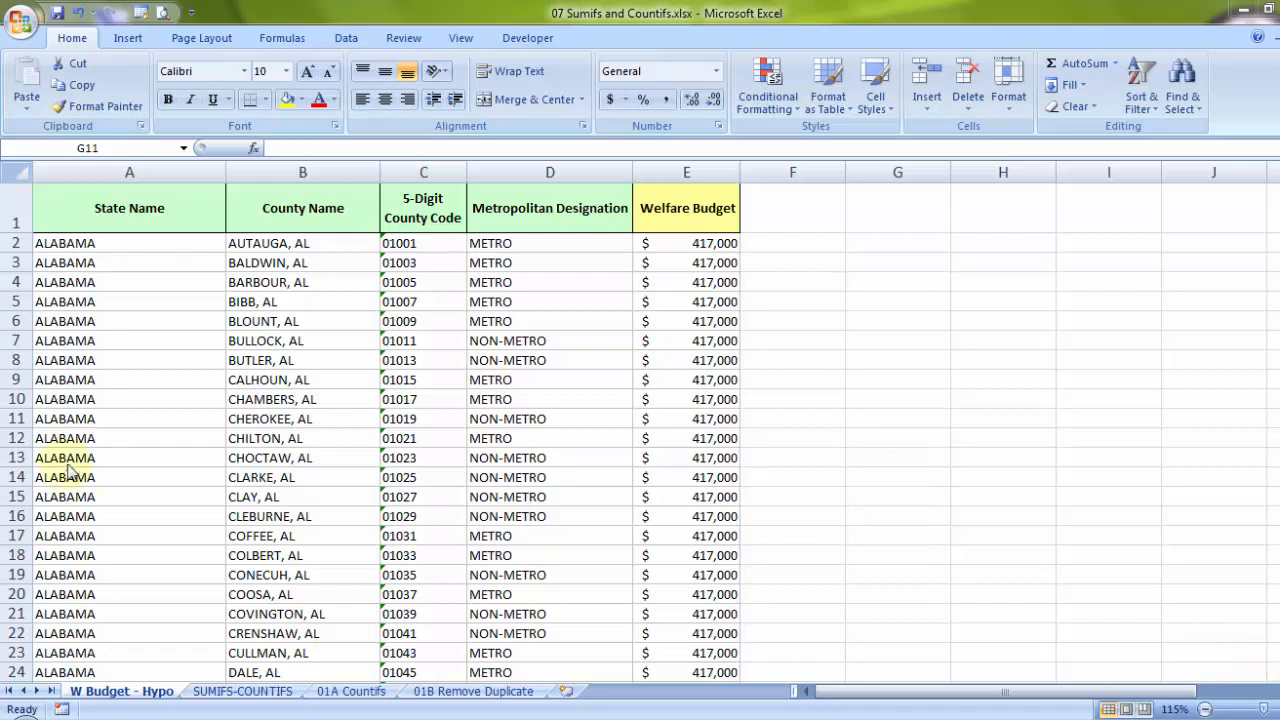
Examine the State Name column and the county names listed for Alabama in the first rows.
left_click(106, 206)
left_click_drag(105, 243, 97, 618)
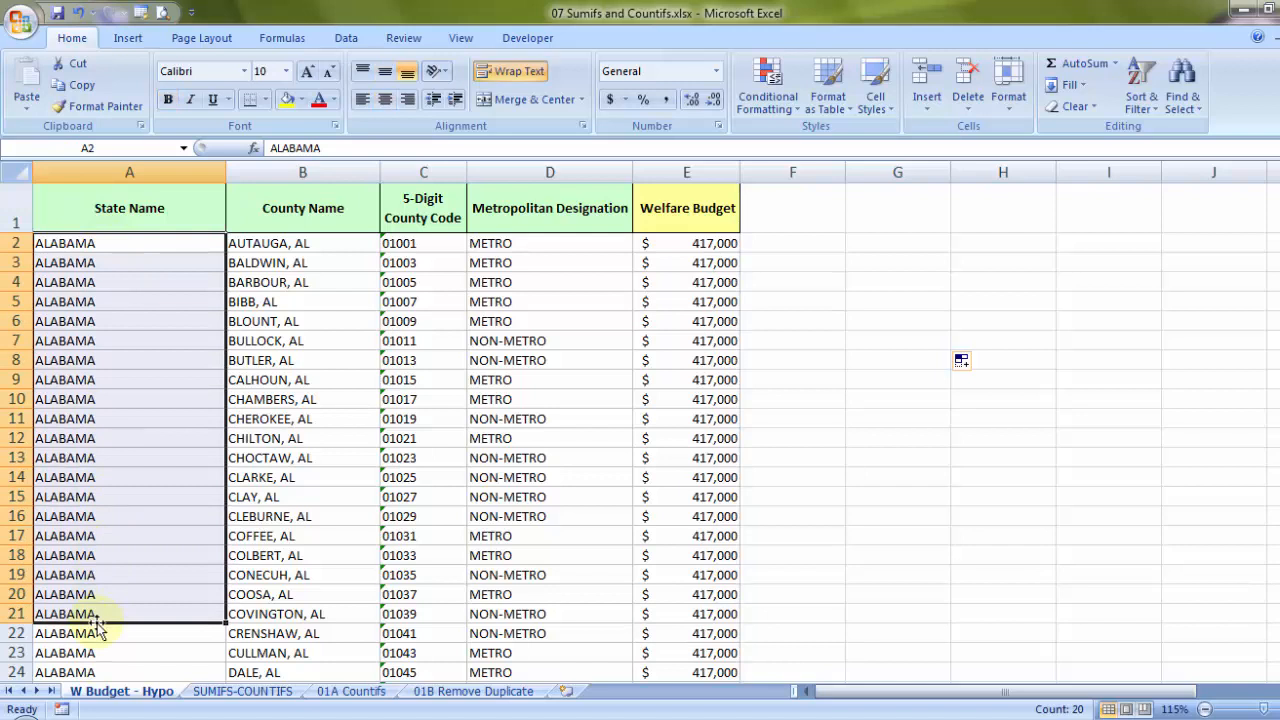
left_click(282, 243)
left_click(282, 262)
left_click(282, 282)
left_click(281, 303)
left_click(269, 341)
left_click(270, 380)
left_click(270, 399)
left_click(270, 438)
left_click(272, 477)
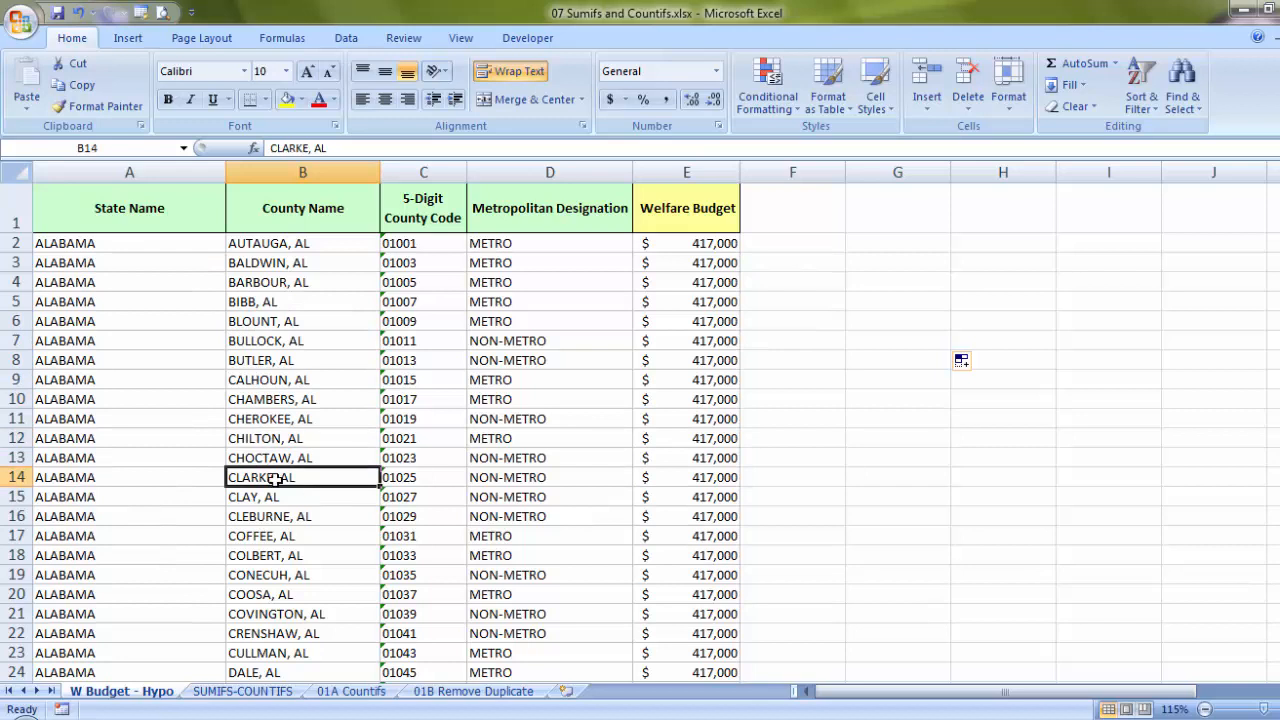
Review the state and county entries from Alabama through the Alaska and Arizona rows.
left_click_drag(137, 243, 140, 633)
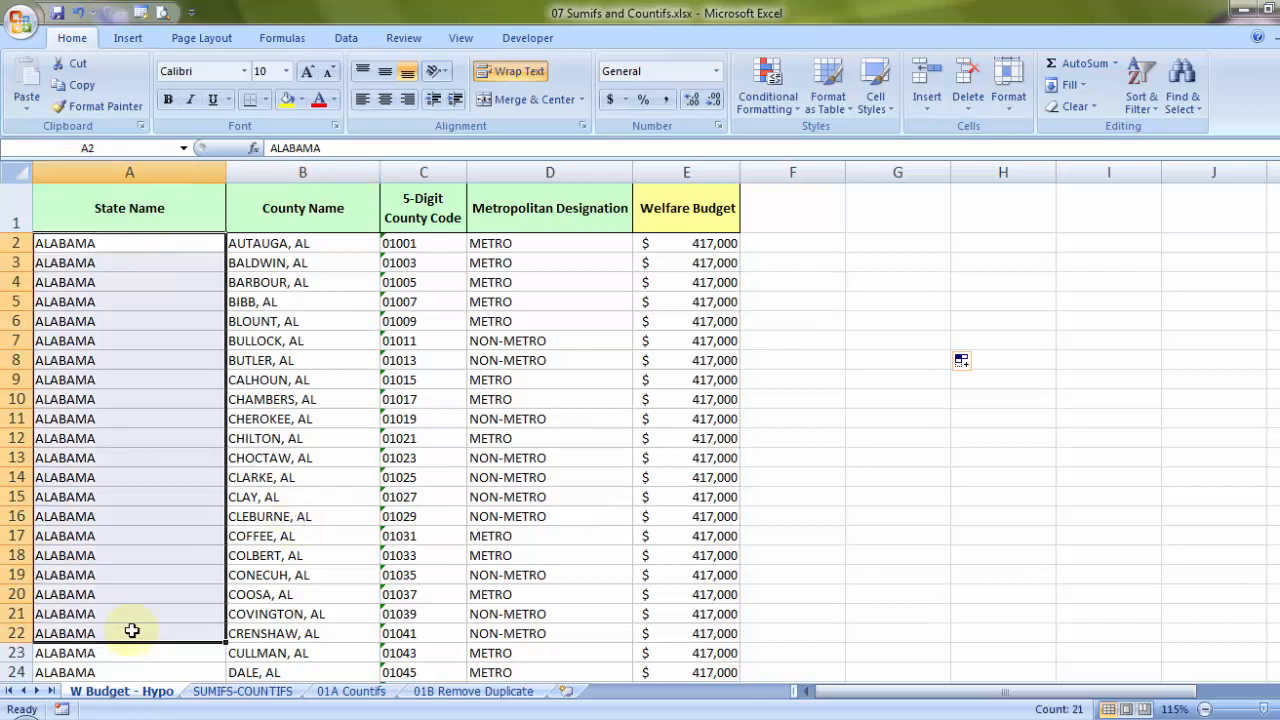
scroll(150, 555, "down", 10)
scroll(152, 535, "down", 9)
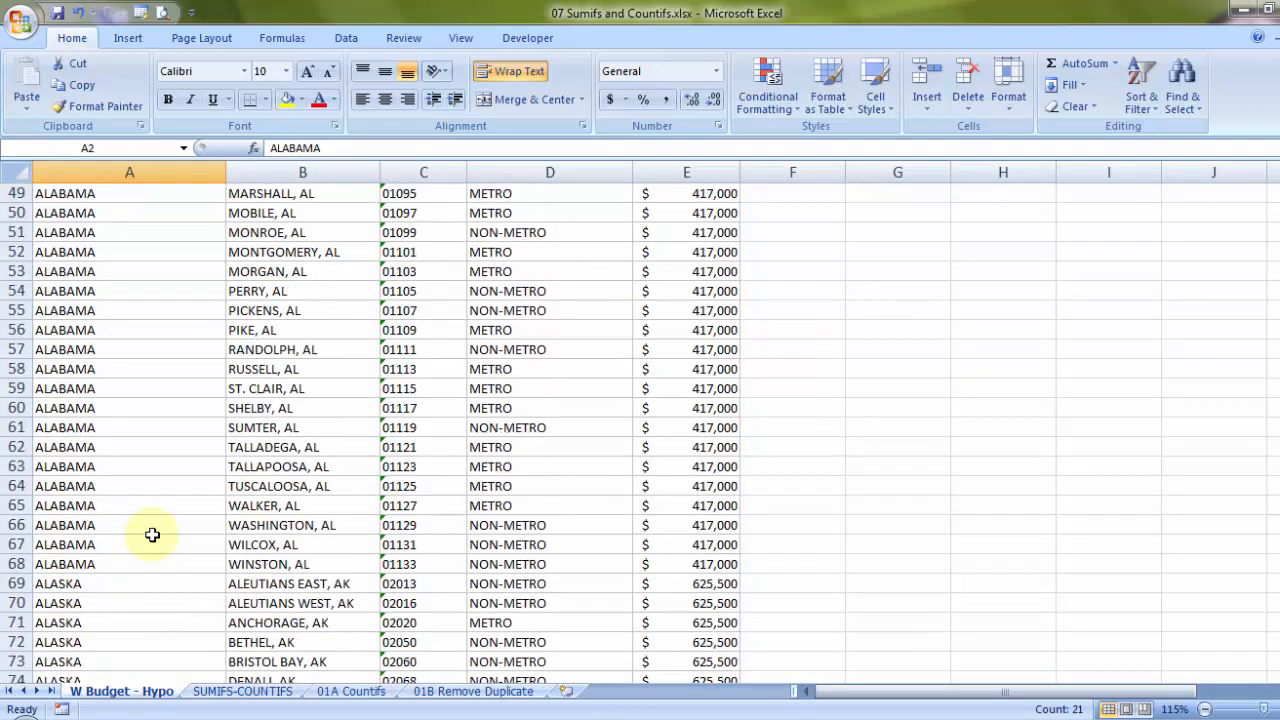
scroll(152, 535, "down", 3)
scroll(152, 535, "up", 2)
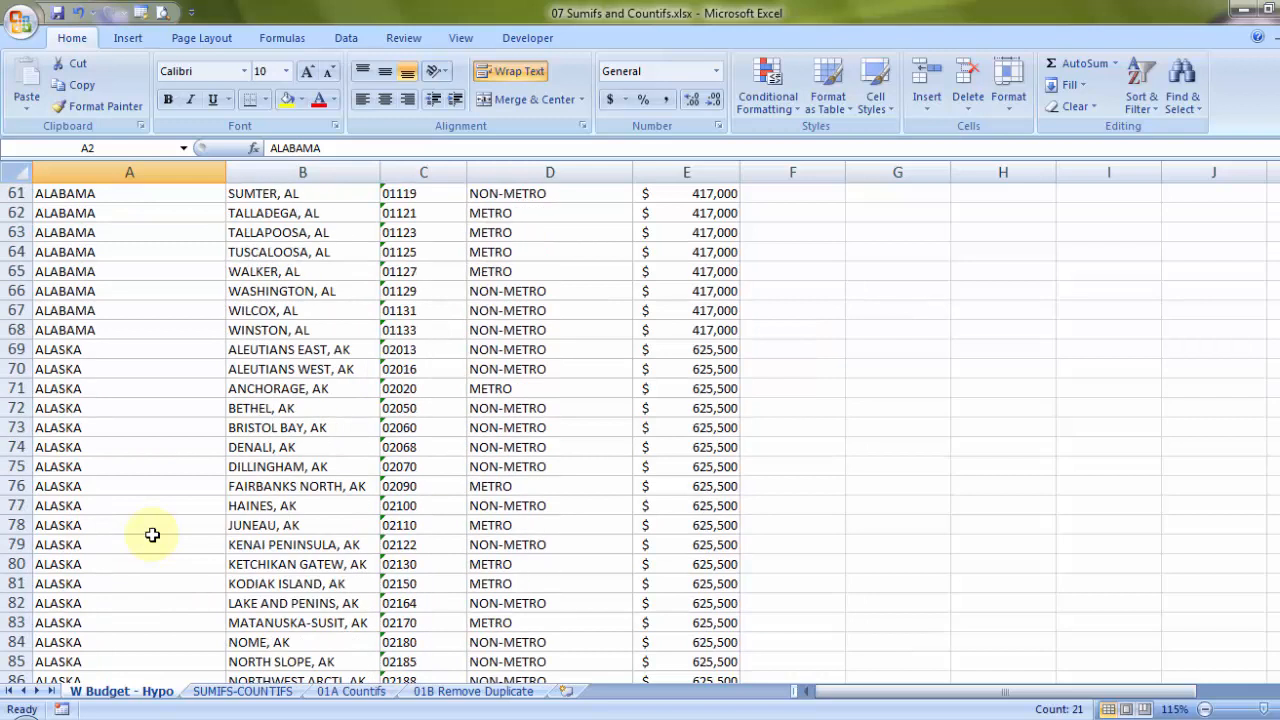
left_click(260, 350)
left_click_drag(260, 350, 149, 620)
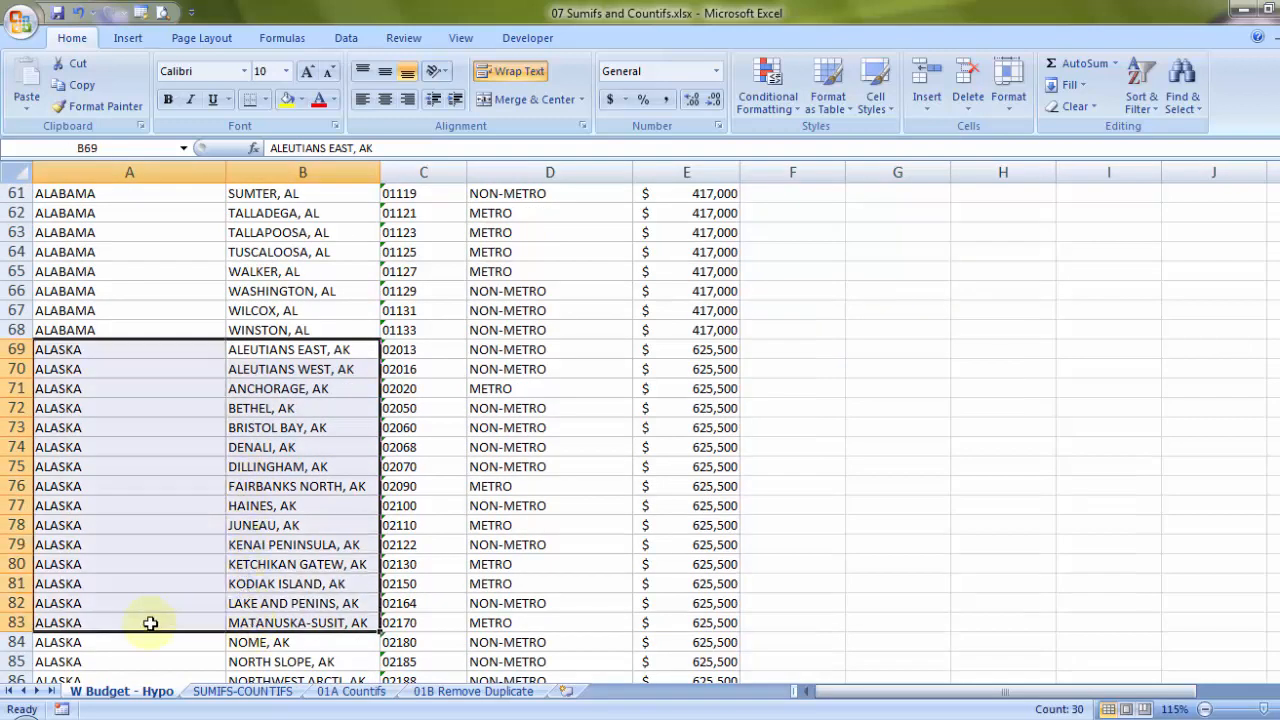
scroll(214, 460, "down", 9)
left_click_drag(305, 352, 130, 613)
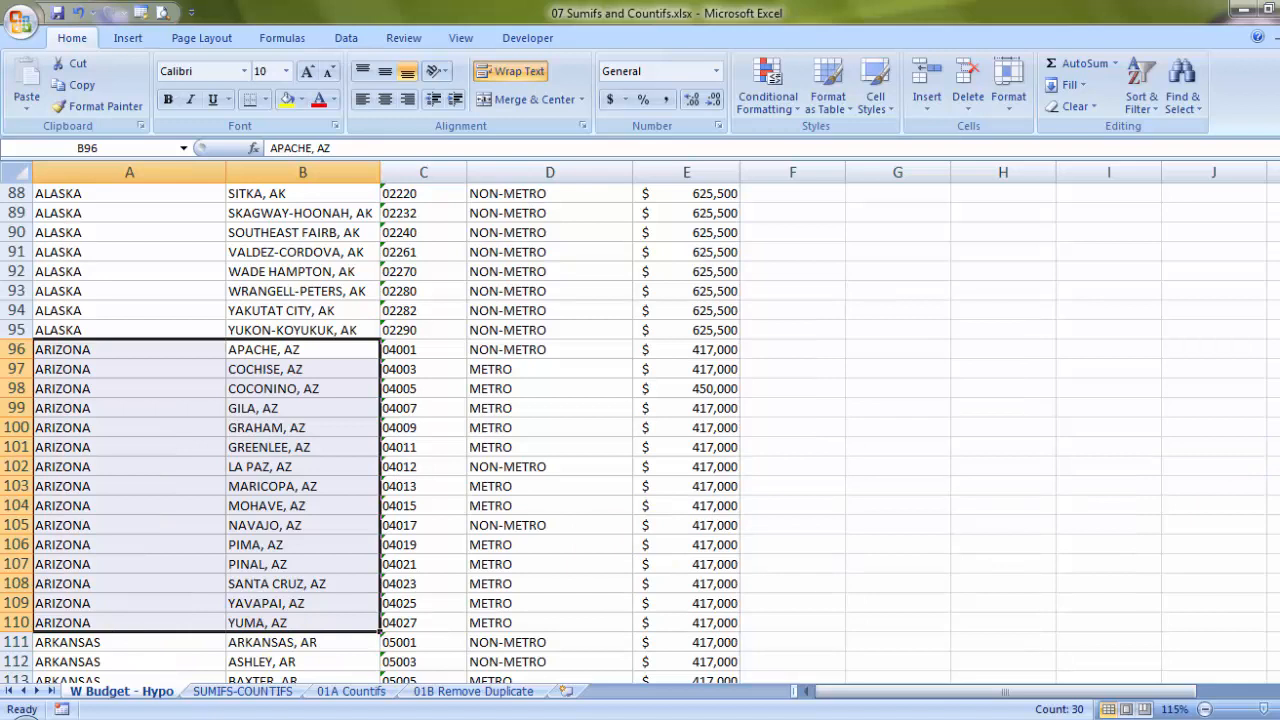
left_click_drag(1279, 208, 1279, 188)
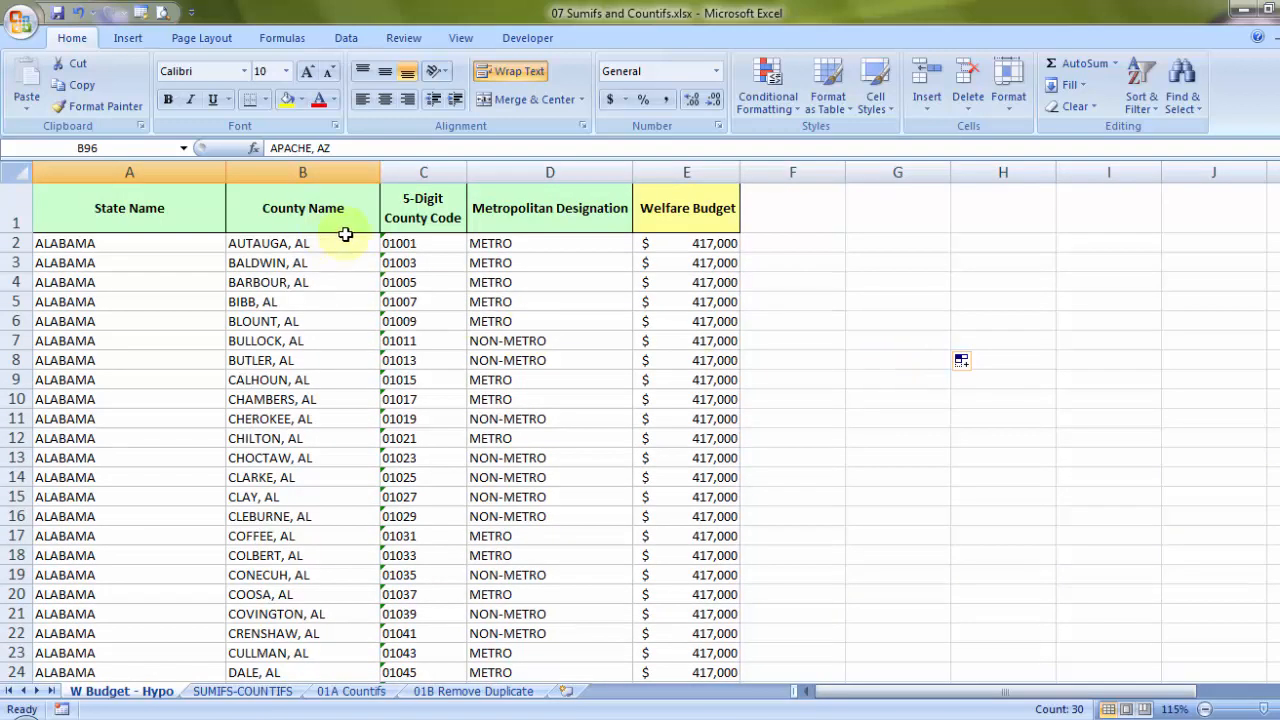
Examine the county code, metropolitan designation and welfare budget columns, checking the data down to its last row.
left_click(434, 247)
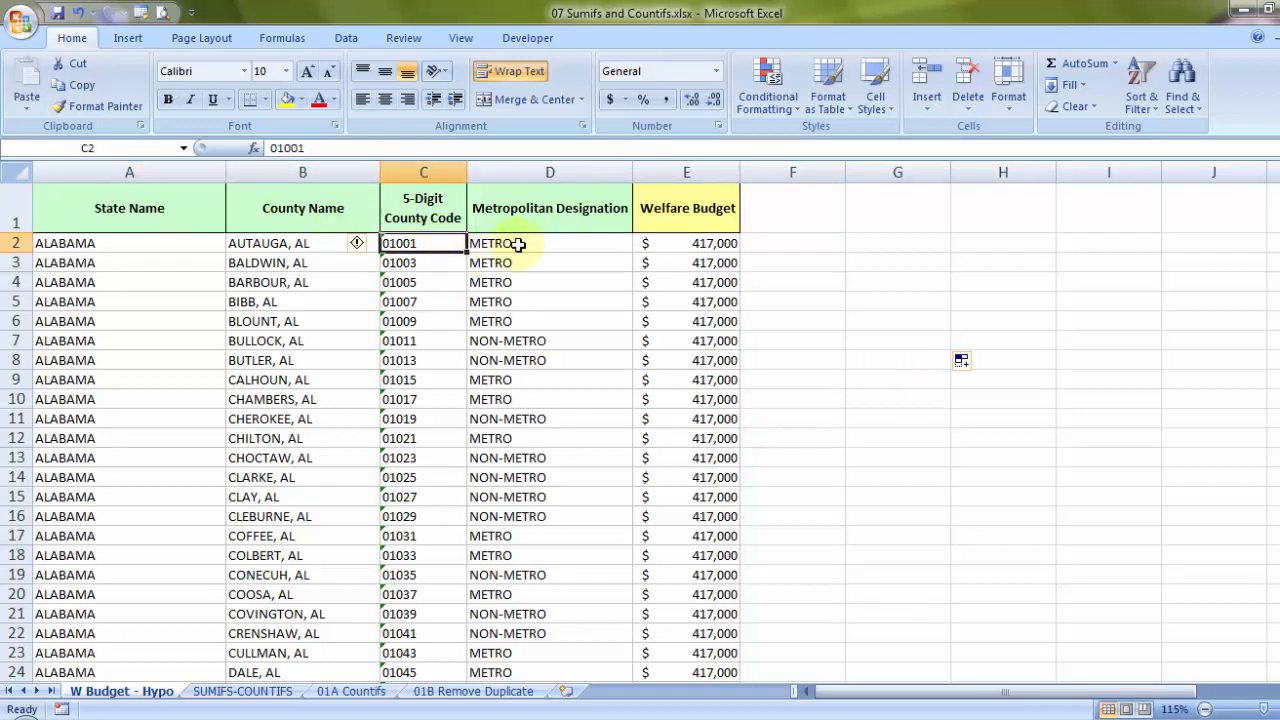
left_click(518, 244)
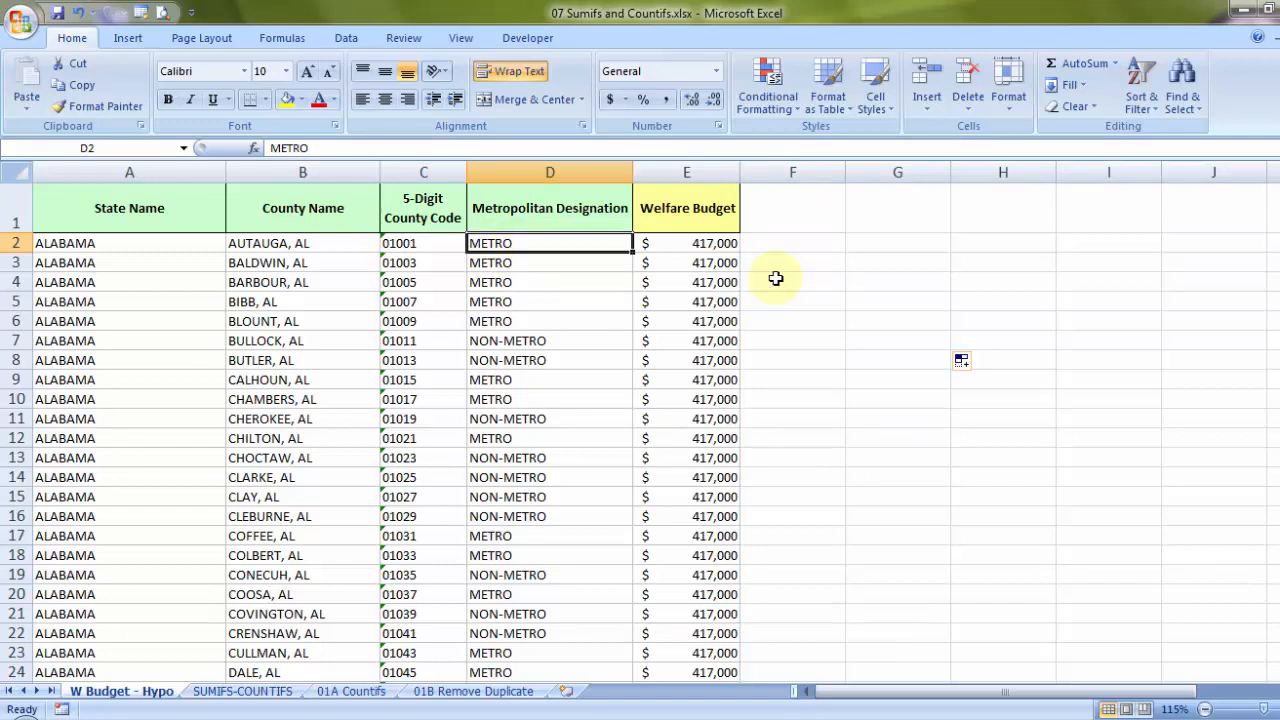
left_click(720, 245)
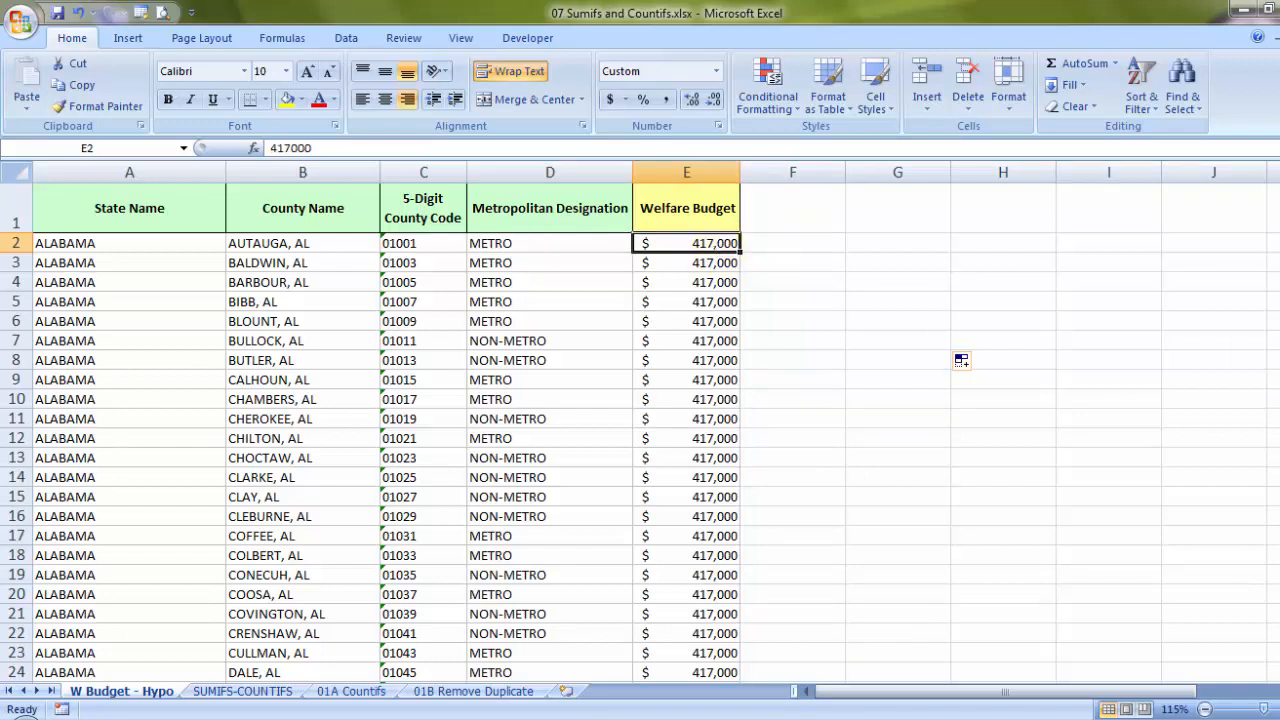
left_click_drag(1279, 192, 1279, 664)
scroll(754, 430, "down", 3)
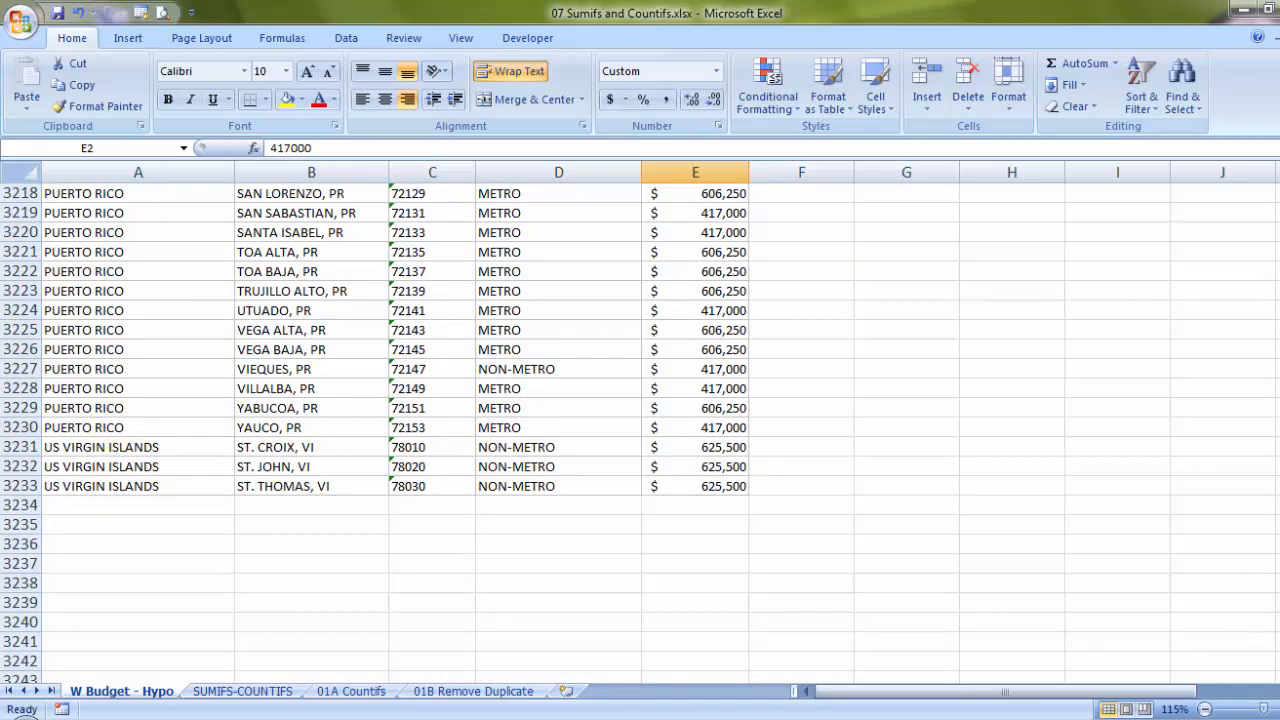
left_click_drag(1279, 662, 1279, 200)
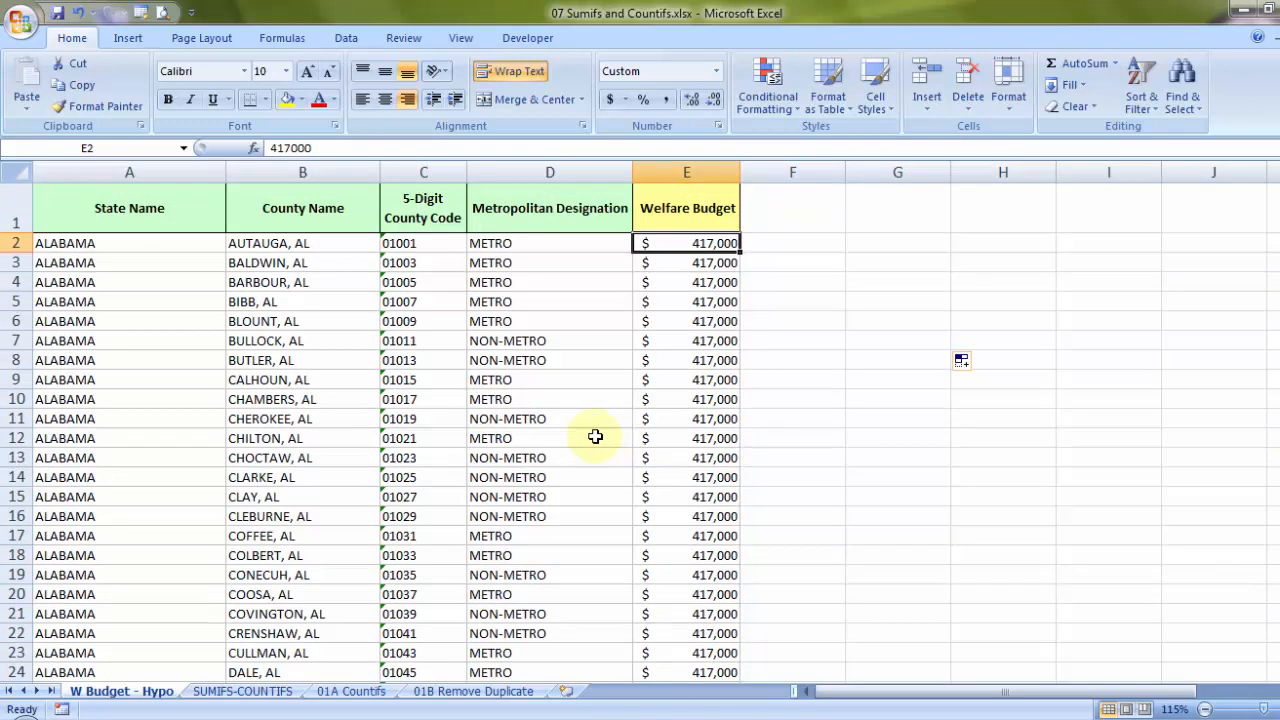
Copy the NON-METRO designation from cell D7 into cell G7.
left_click(534, 341)
right_click(534, 341)
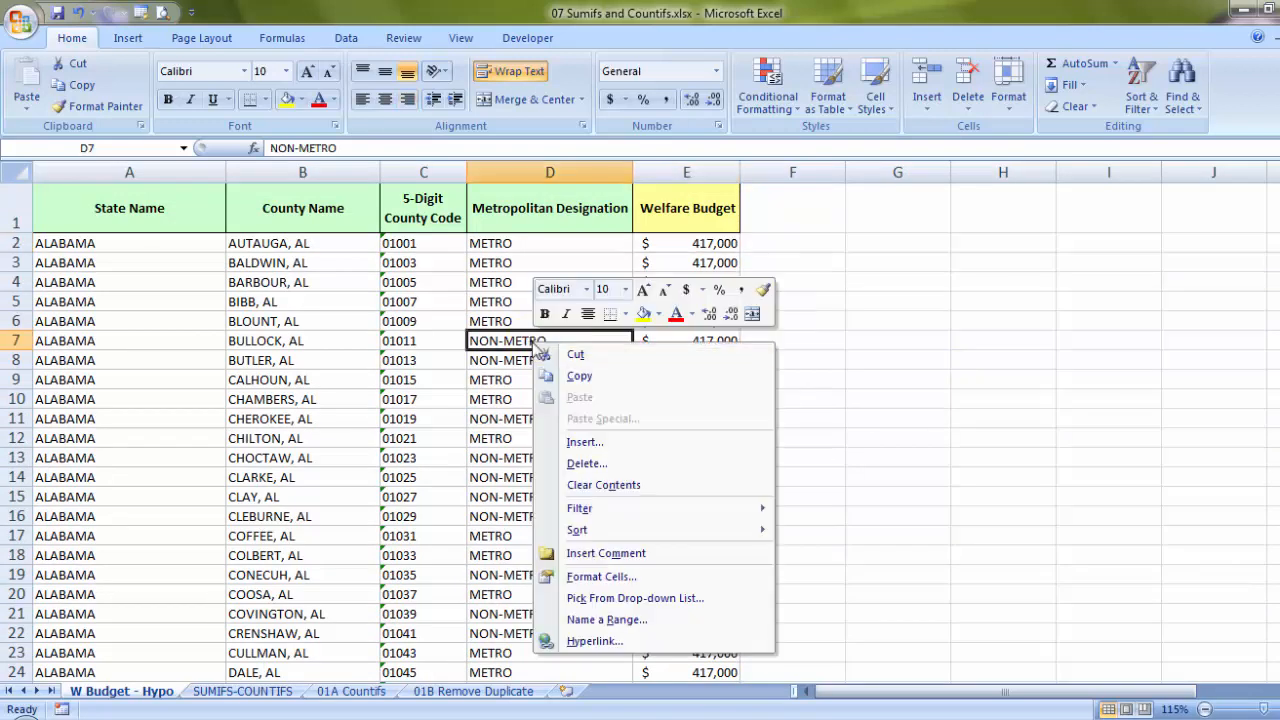
left_click(580, 376)
right_click(876, 341)
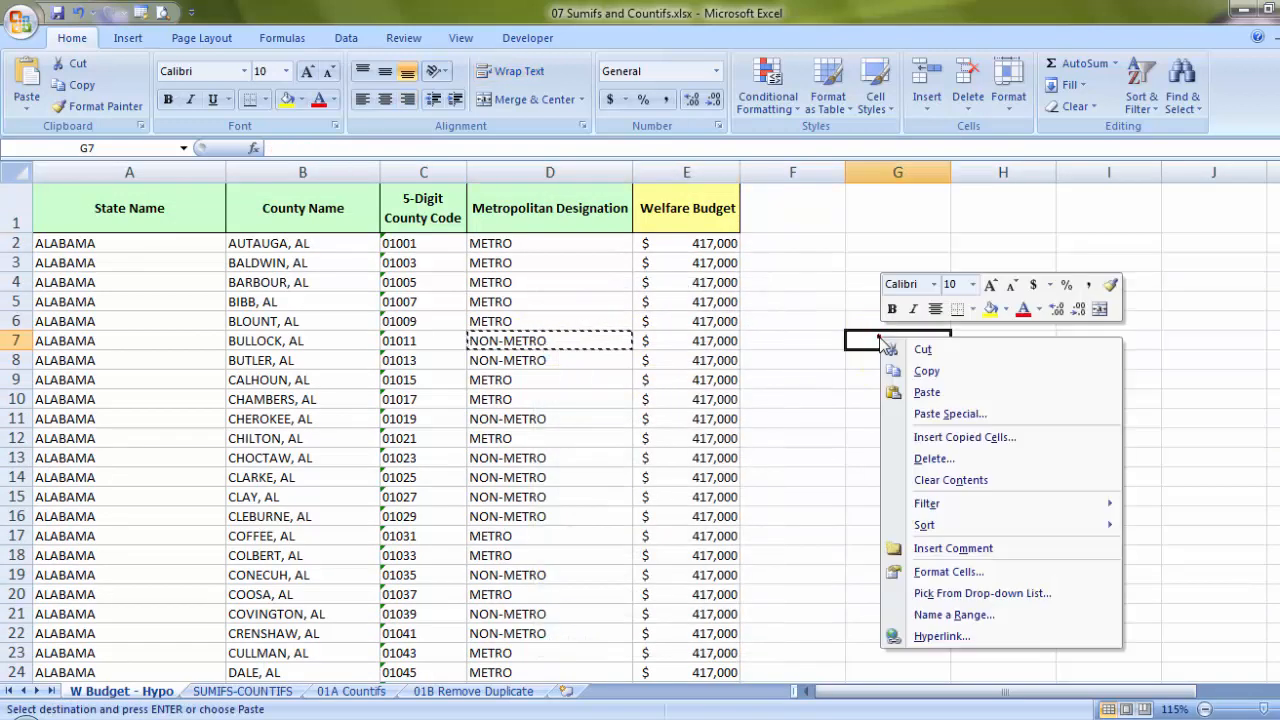
left_click(923, 393)
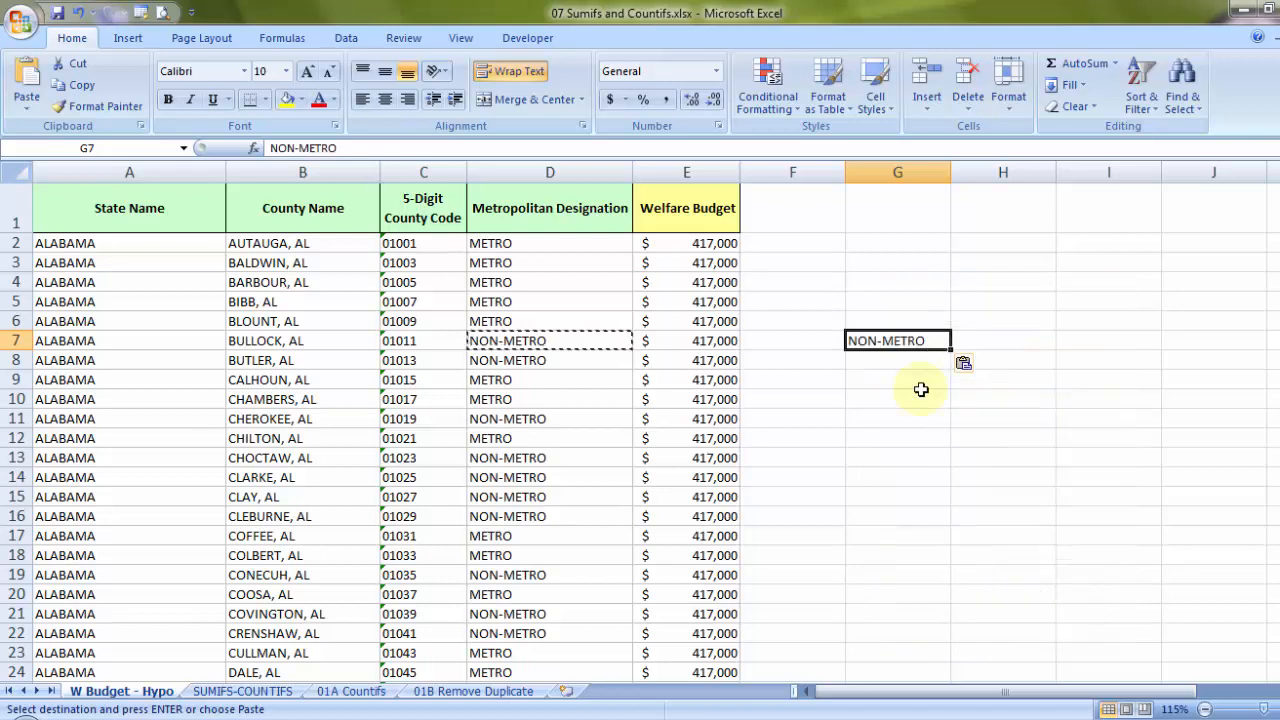
left_click(922, 397)
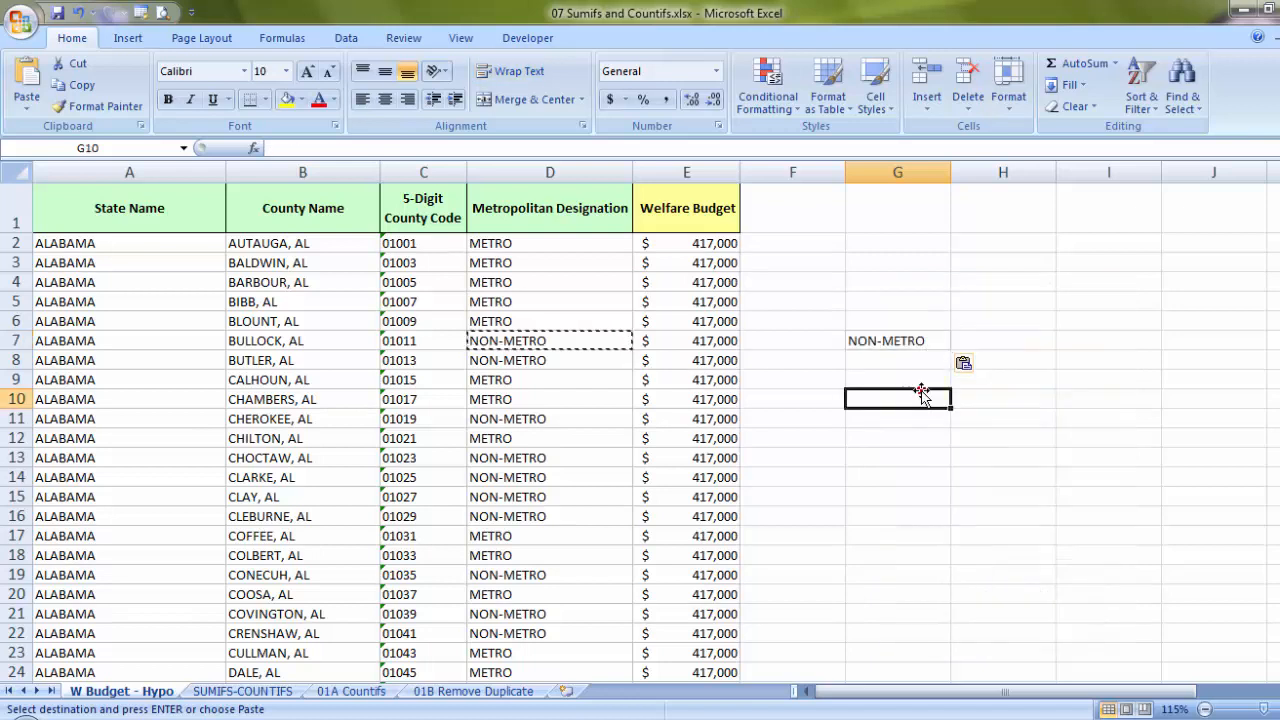
left_click(1000, 340)
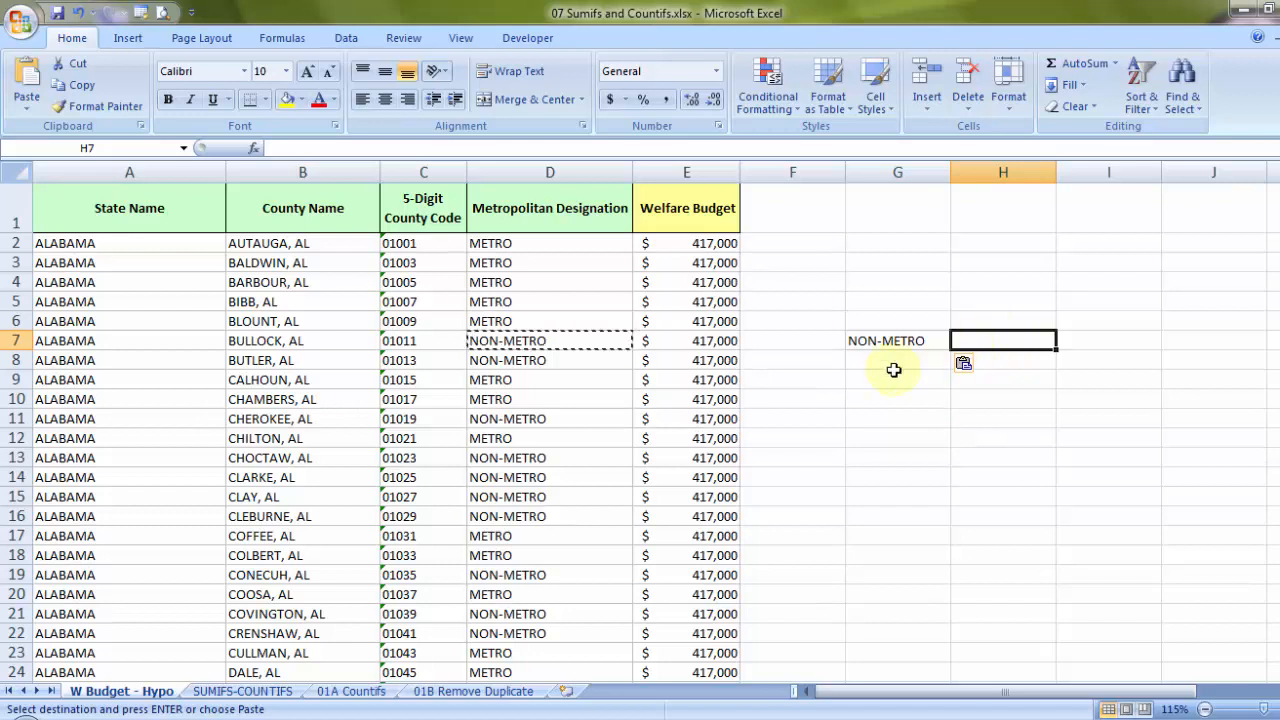
left_click(684, 341)
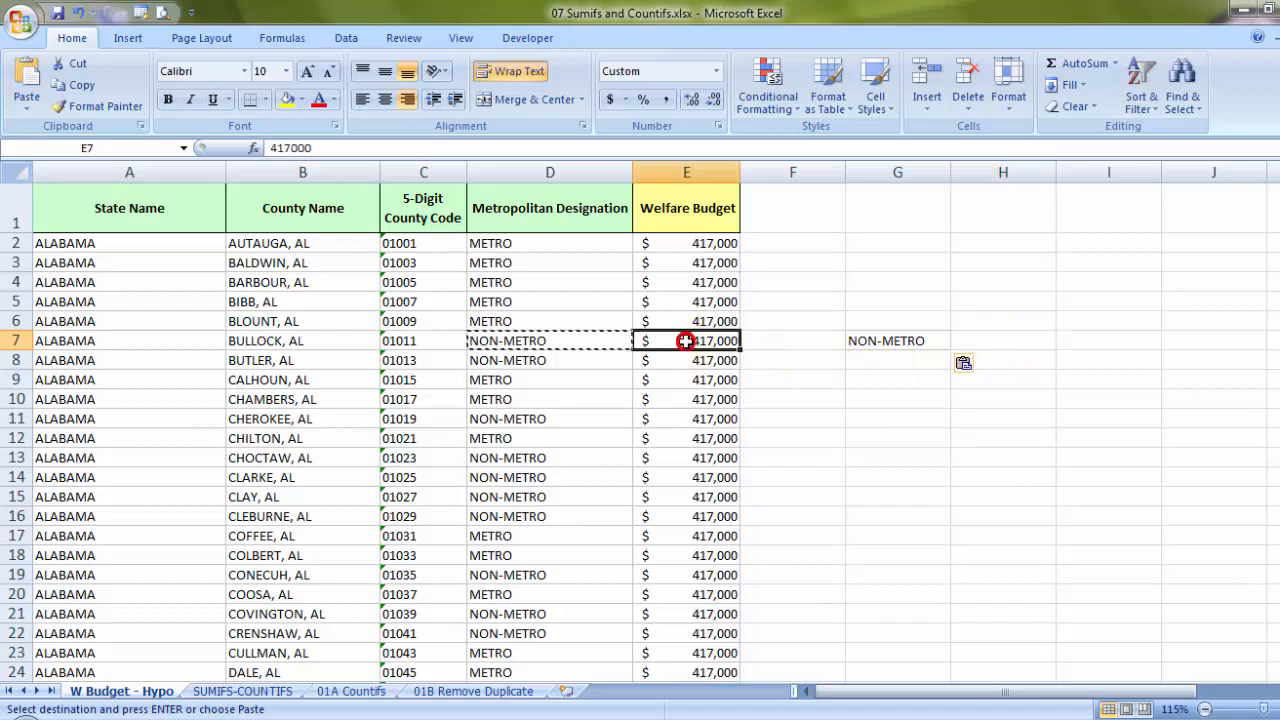
left_click(681, 358)
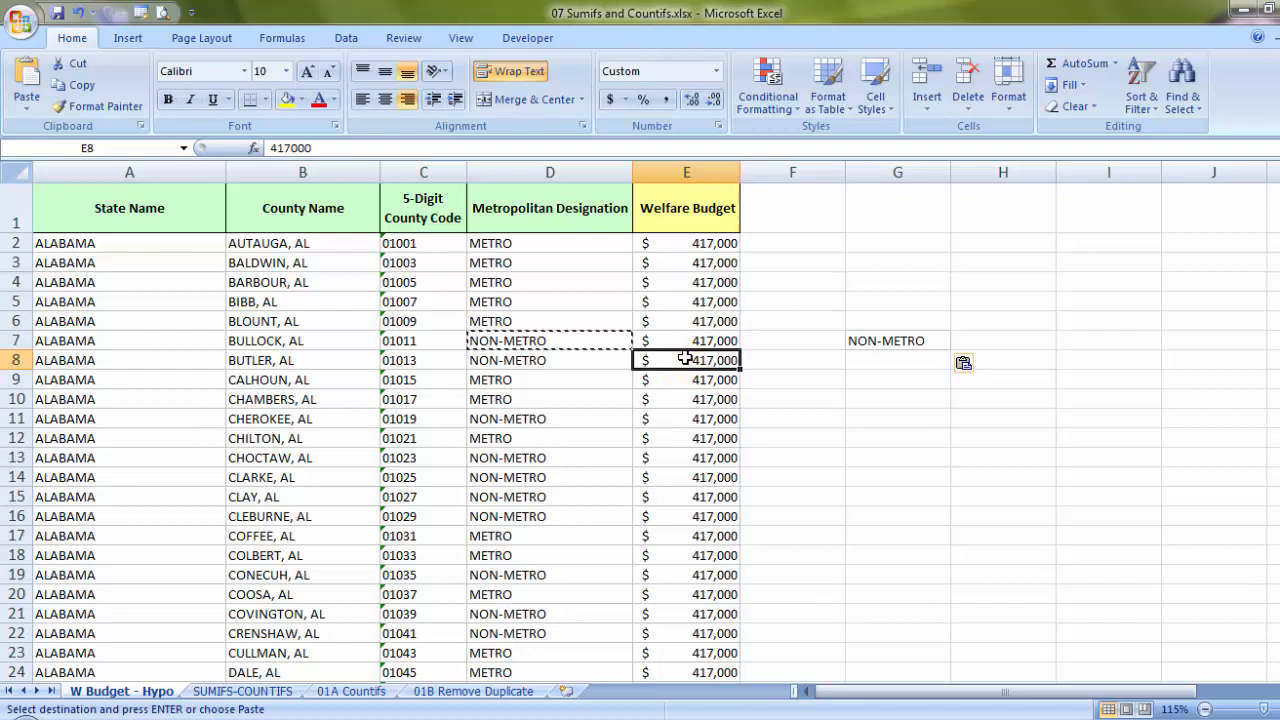
left_click(680, 420)
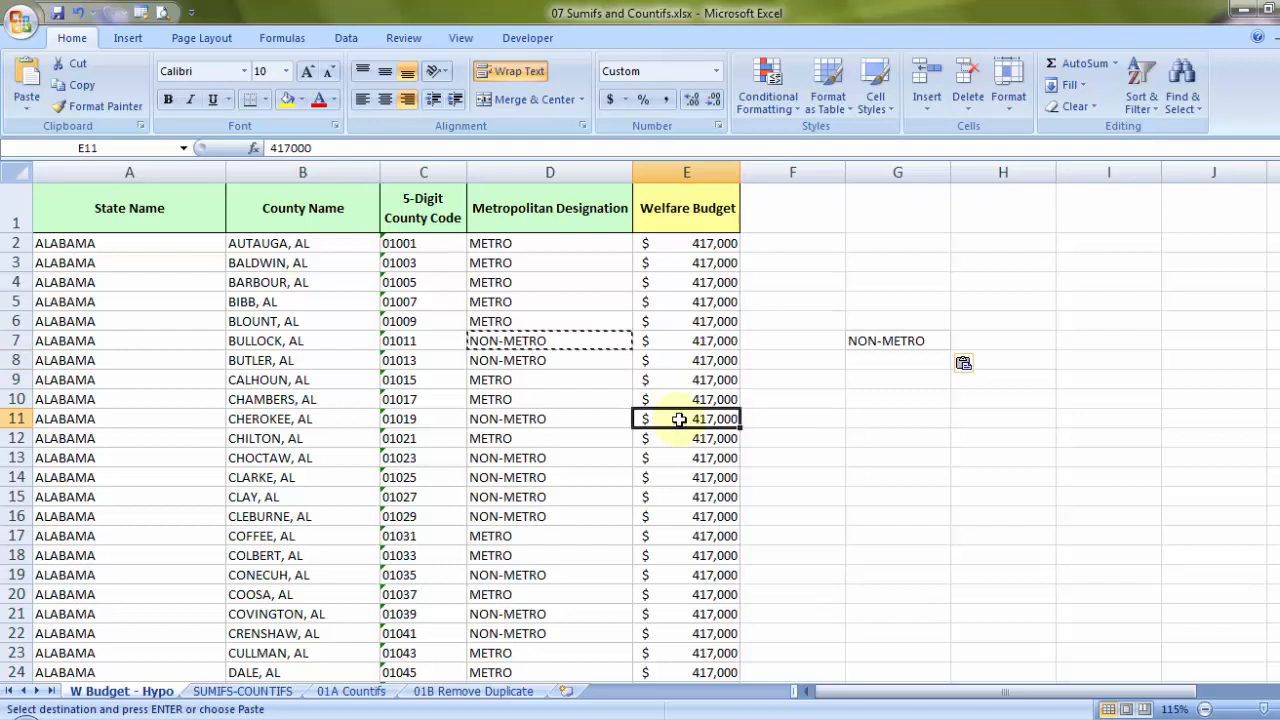
left_click_drag(704, 340, 697, 358)
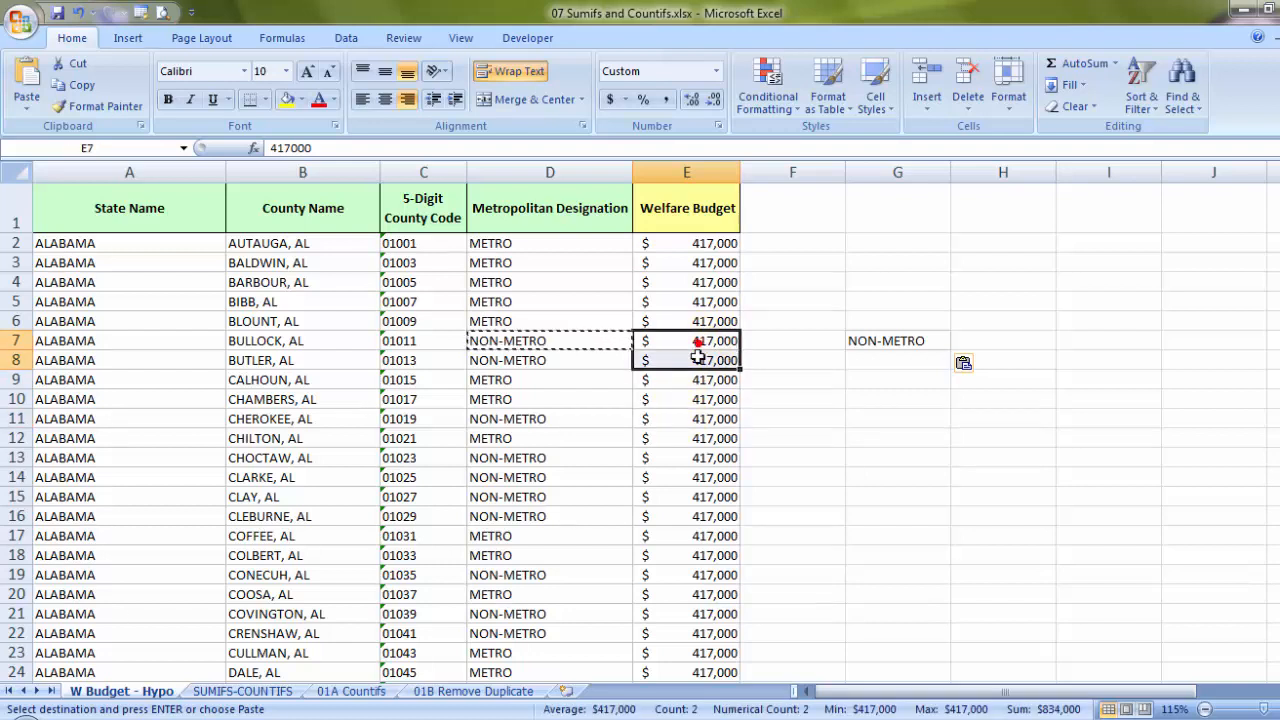
key("ctrl+c")
left_click(695, 413)
key("ctrl+c")
left_click_drag(695, 460, 686, 511)
key("ctrl+c")
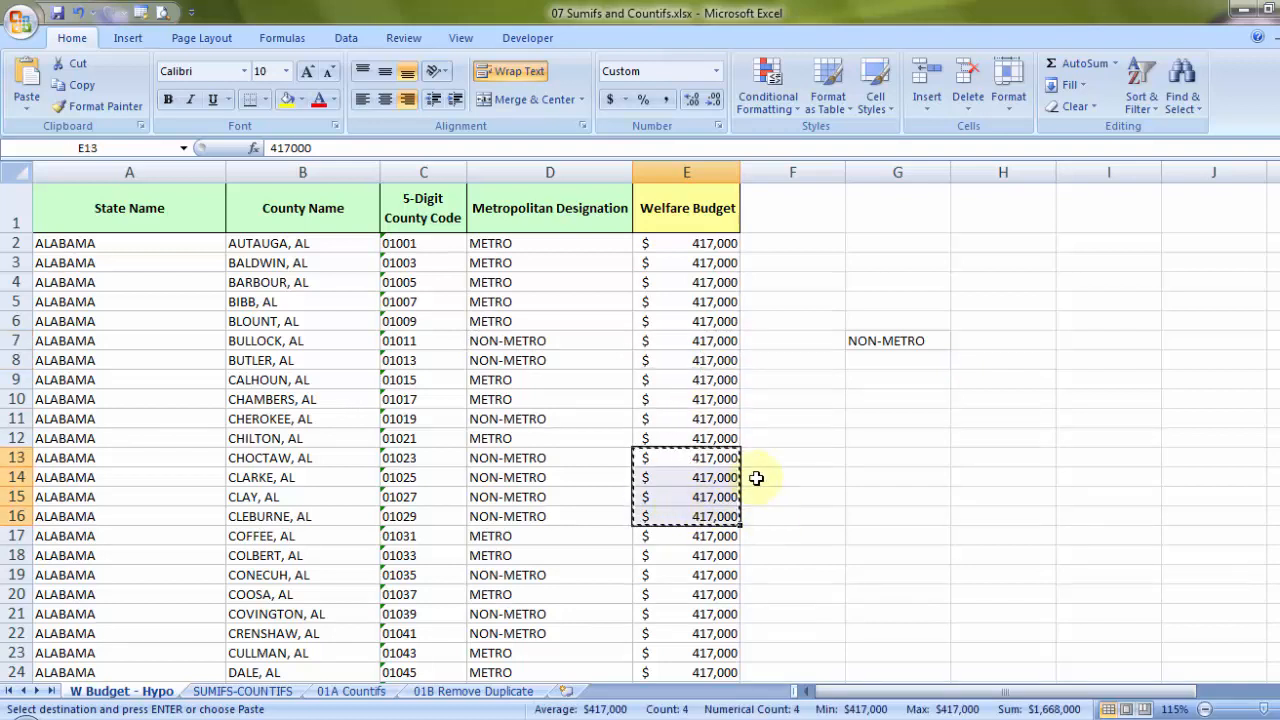
Start a SUMIFS formula in cell H7 and bring up its function arguments dialog.
left_click(1000, 341)
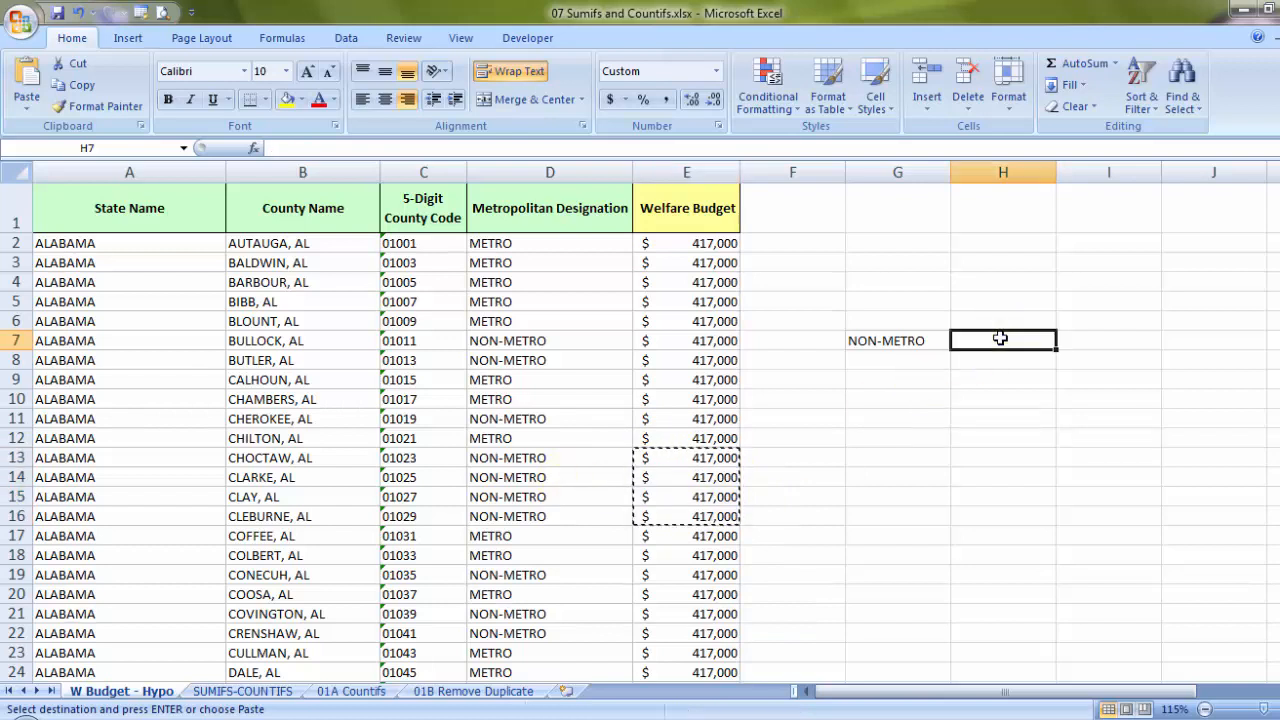
key("Escape")
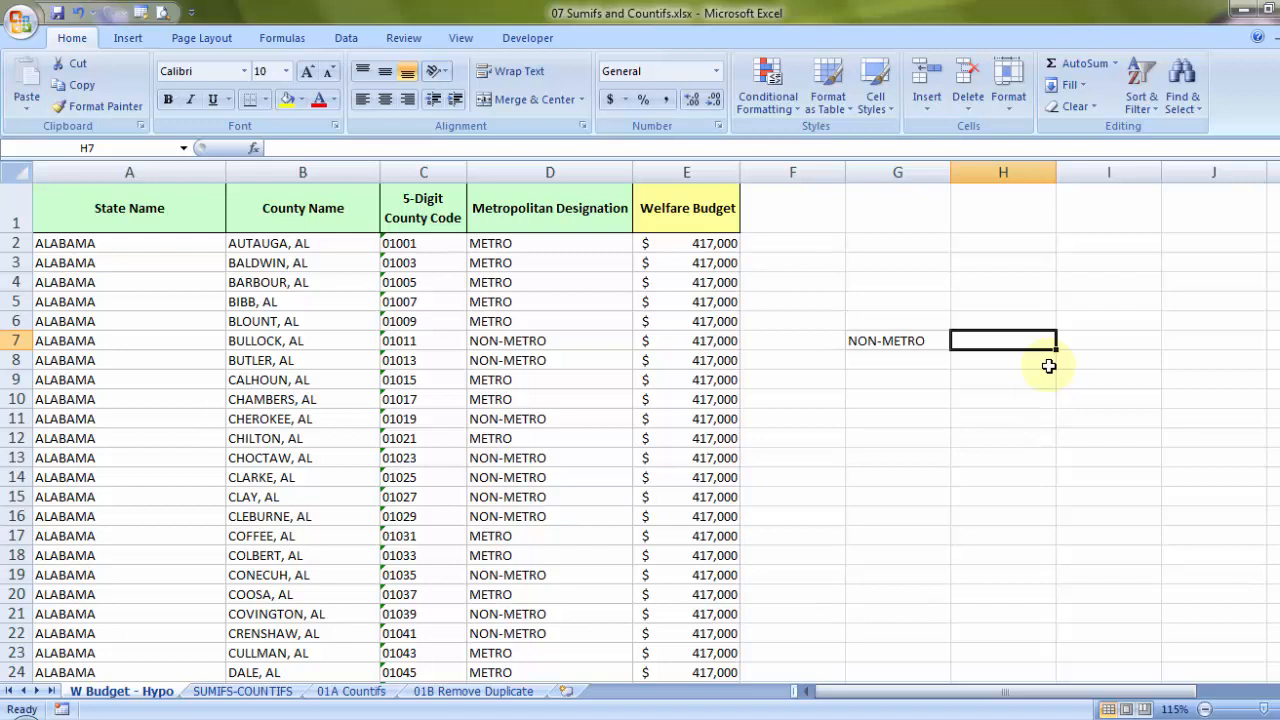
type("=su")
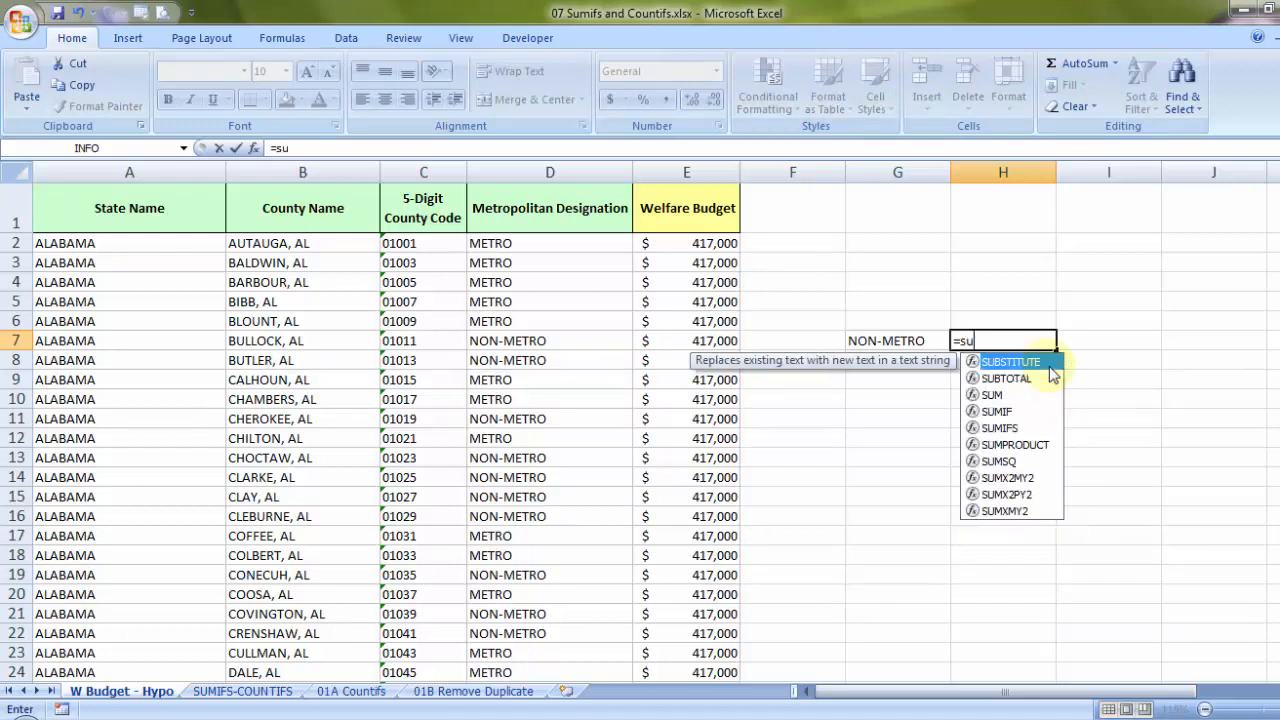
type("mifs")
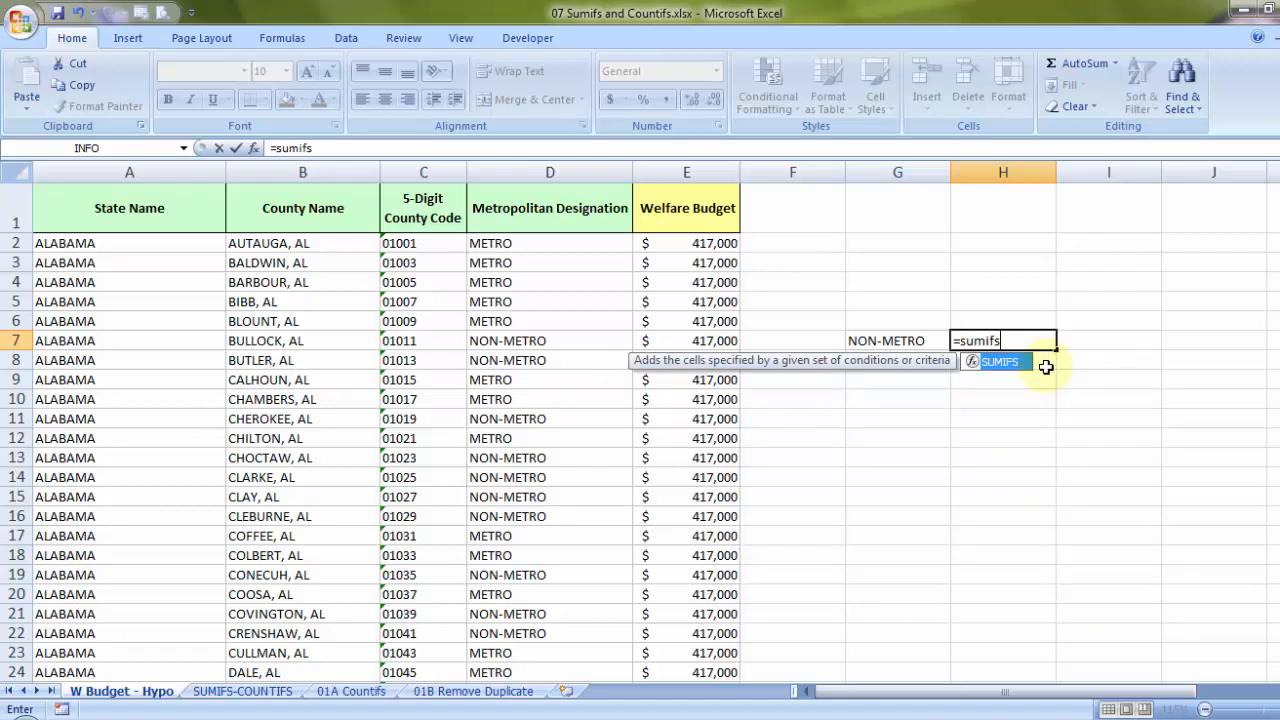
key("Tab")
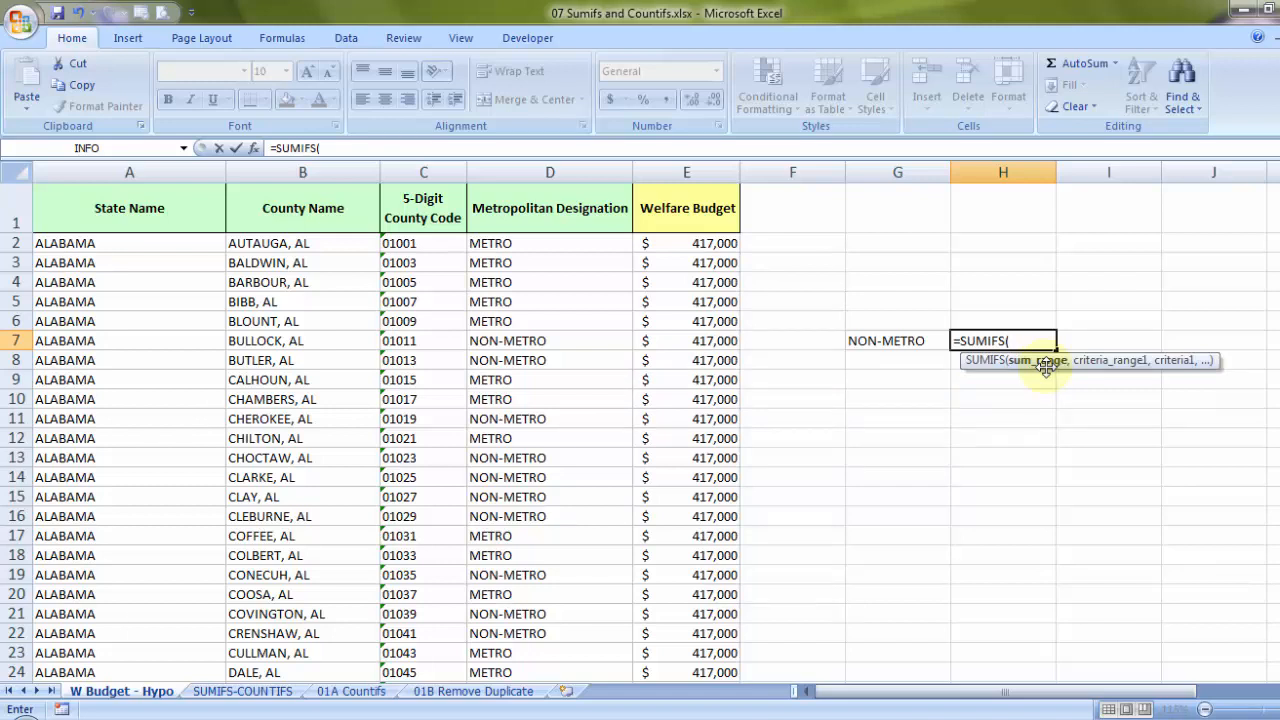
key("ctrl+a")
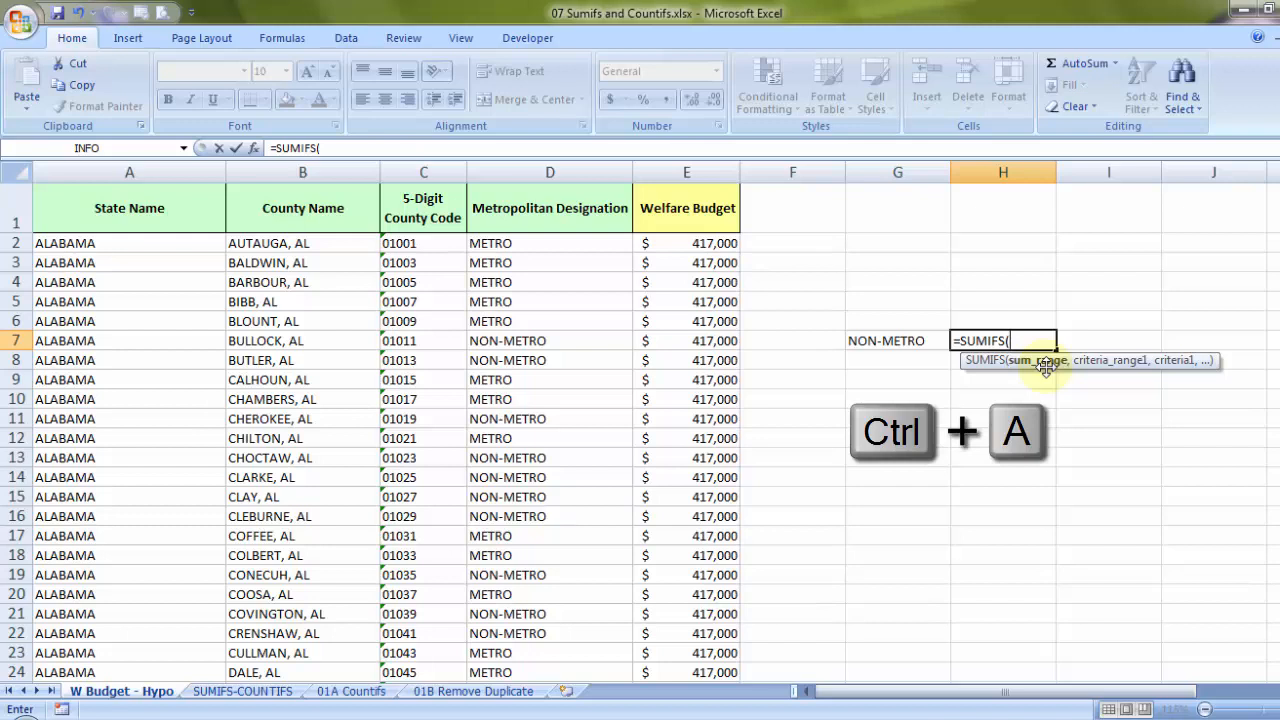
key("ctrl+a")
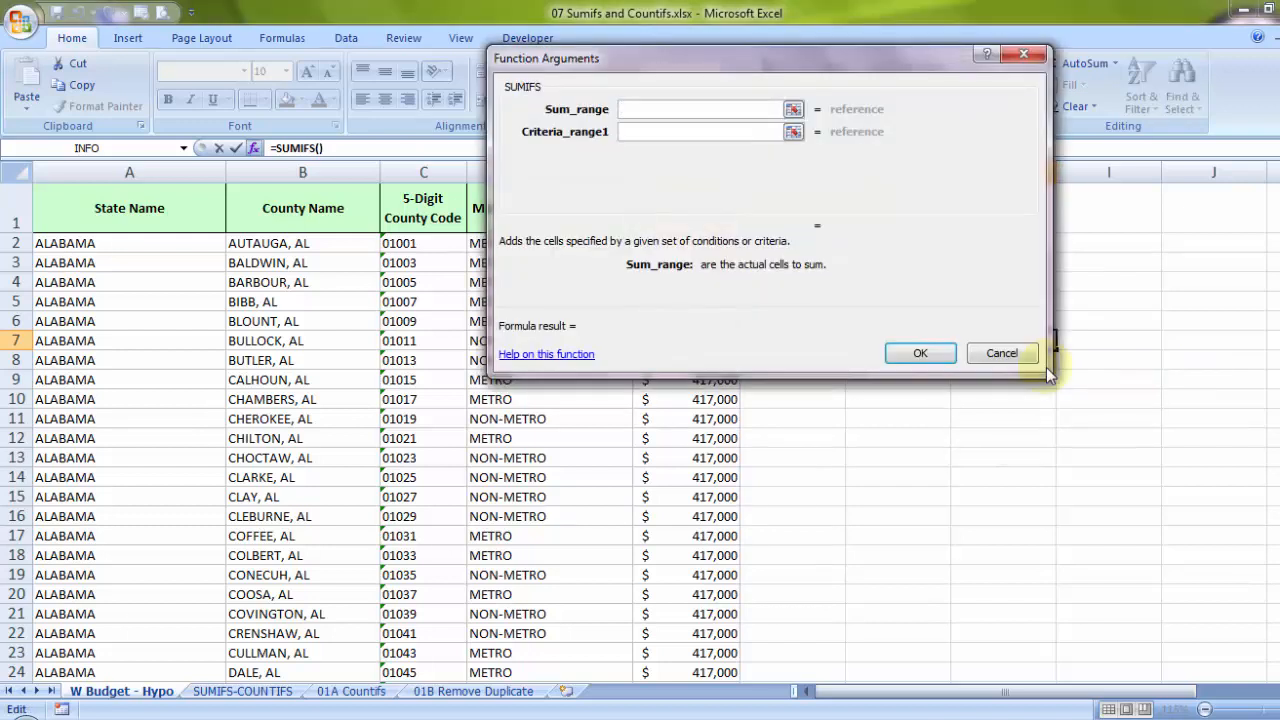
Set the first criterion of the SUMIFS function to cell G7, keeping the dialog clear of the data.
left_click_drag(729, 73, 985, 127)
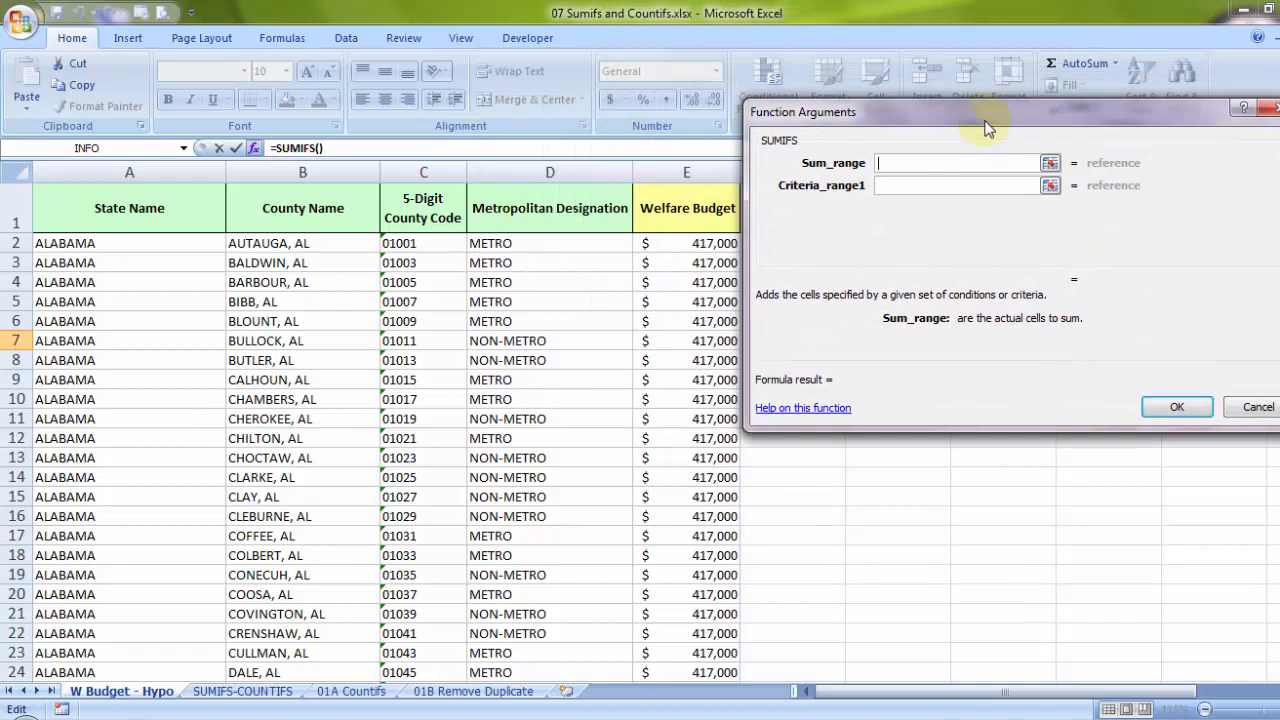
left_click(886, 187)
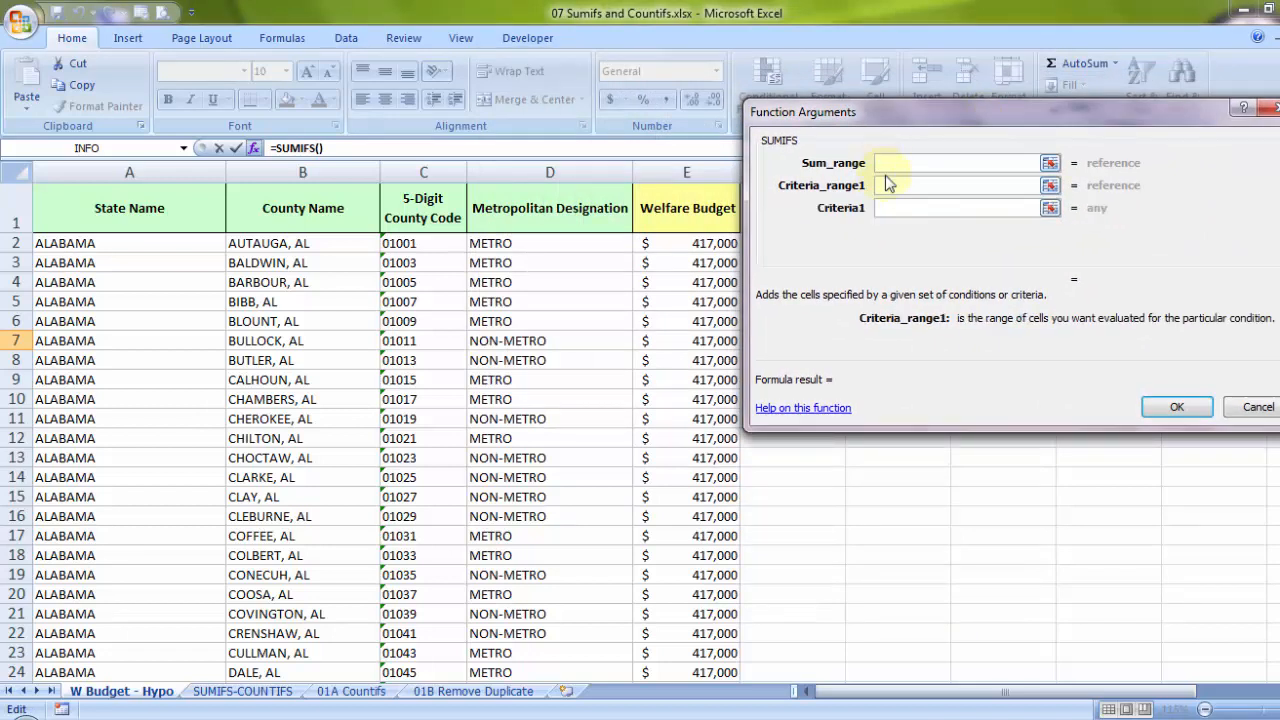
left_click_drag(880, 107, 1051, 143)
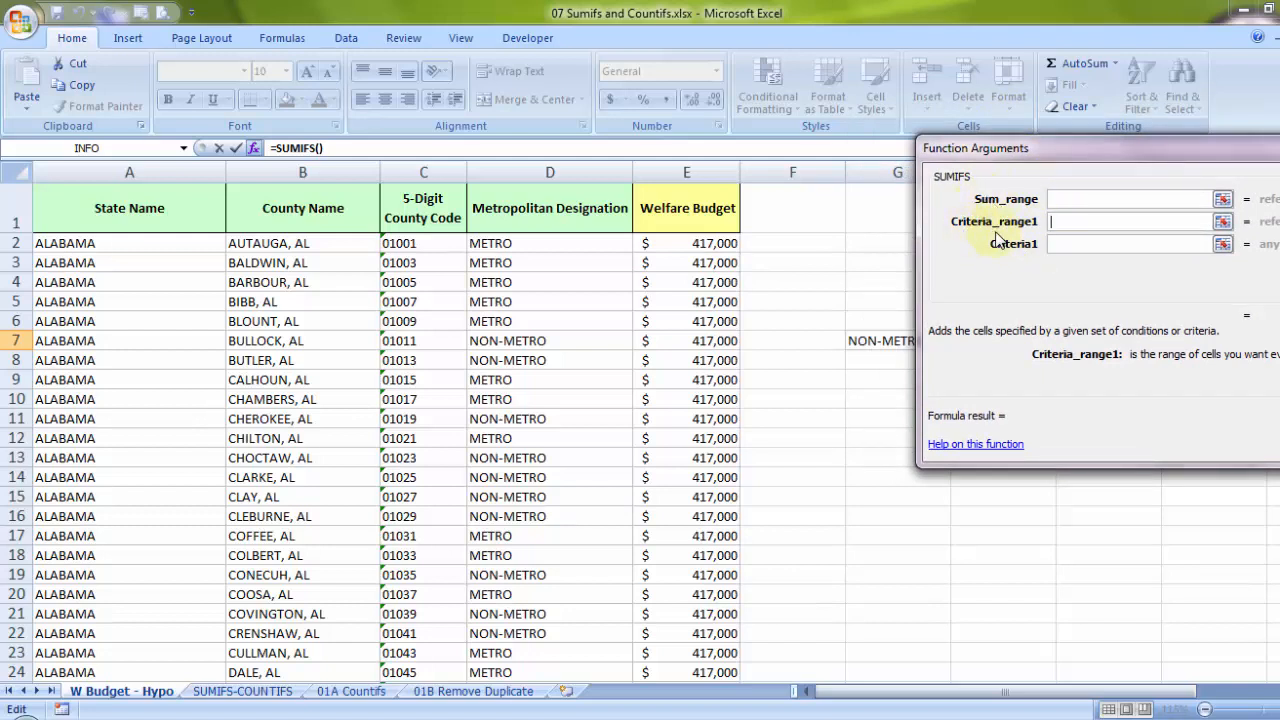
left_click(1046, 245)
left_click_drag(1040, 149, 1094, 151)
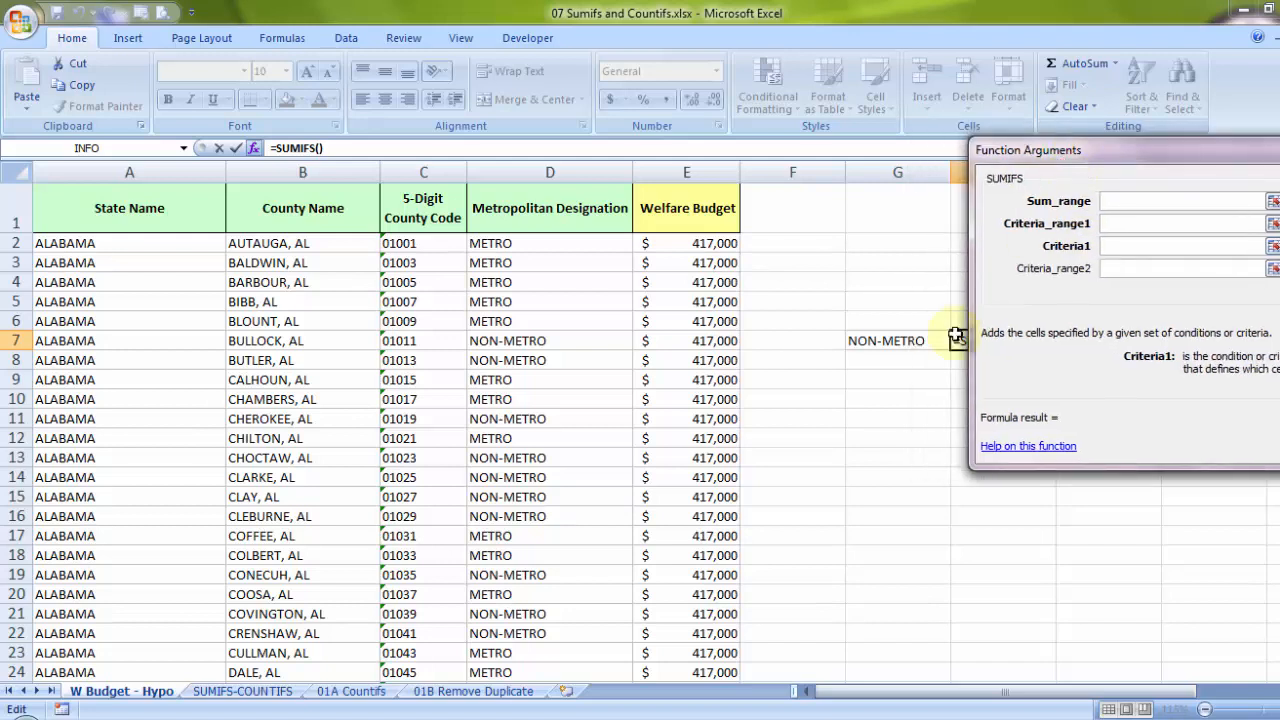
left_click(886, 341)
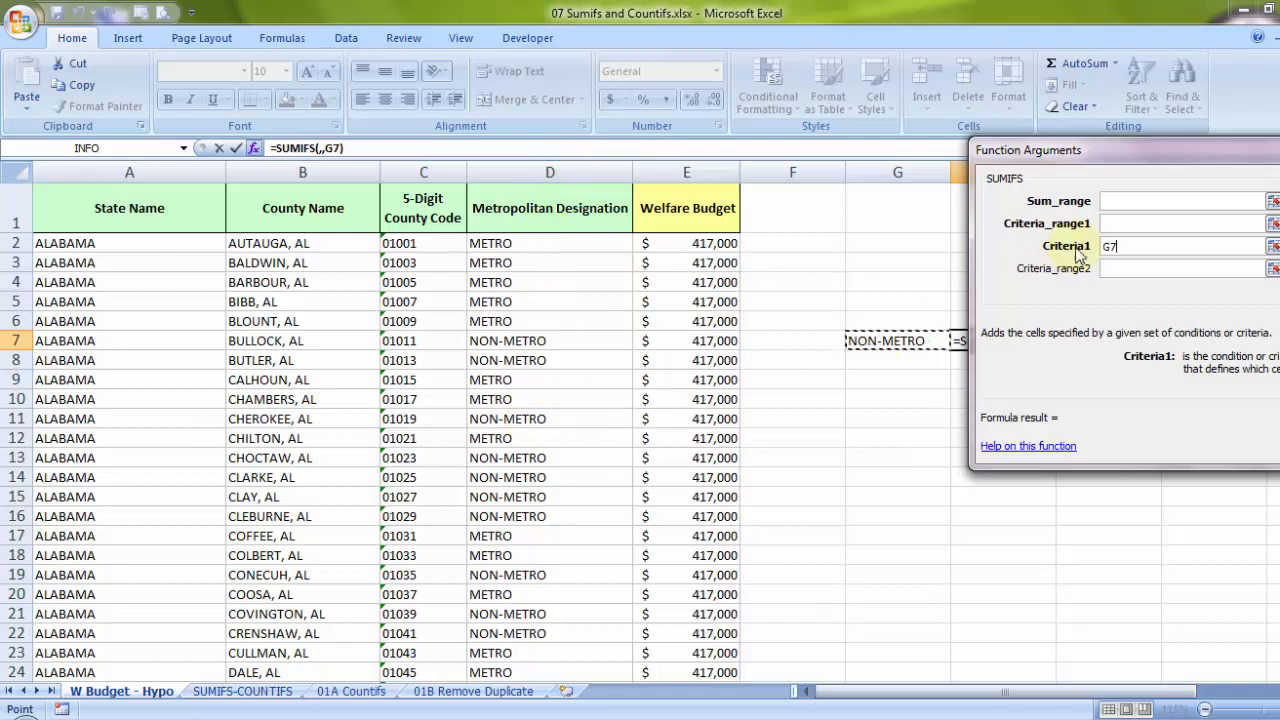
Set the first criteria range of the SUMIFS function to the Metropolitan Designation column as the absolute reference $D$1:$D$3233.
left_click(1128, 222)
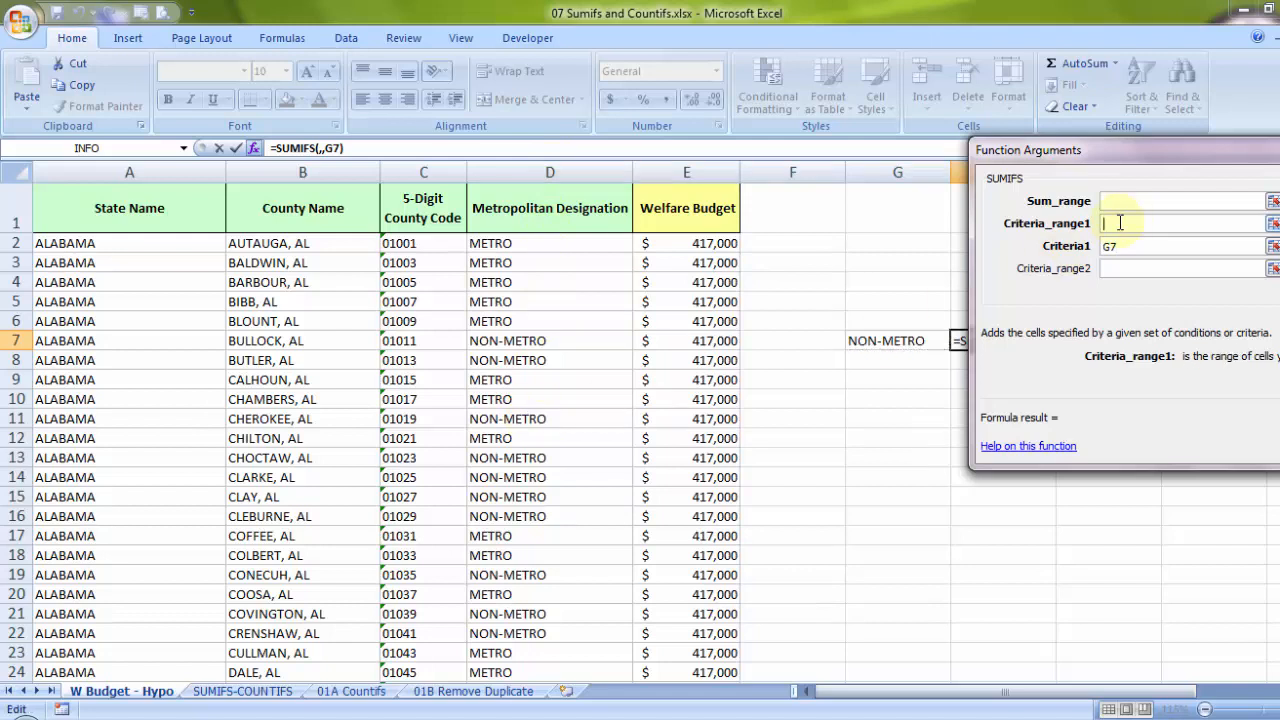
left_click(548, 213)
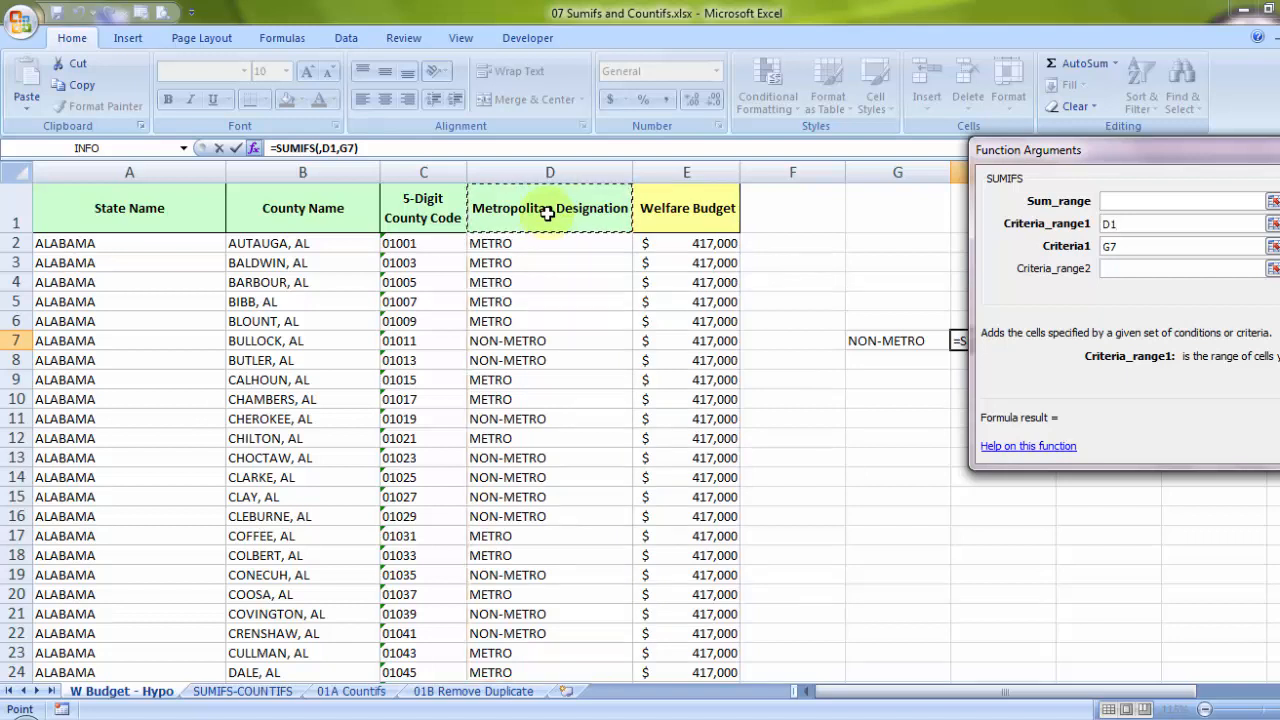
key("ctrl+shift+Down")
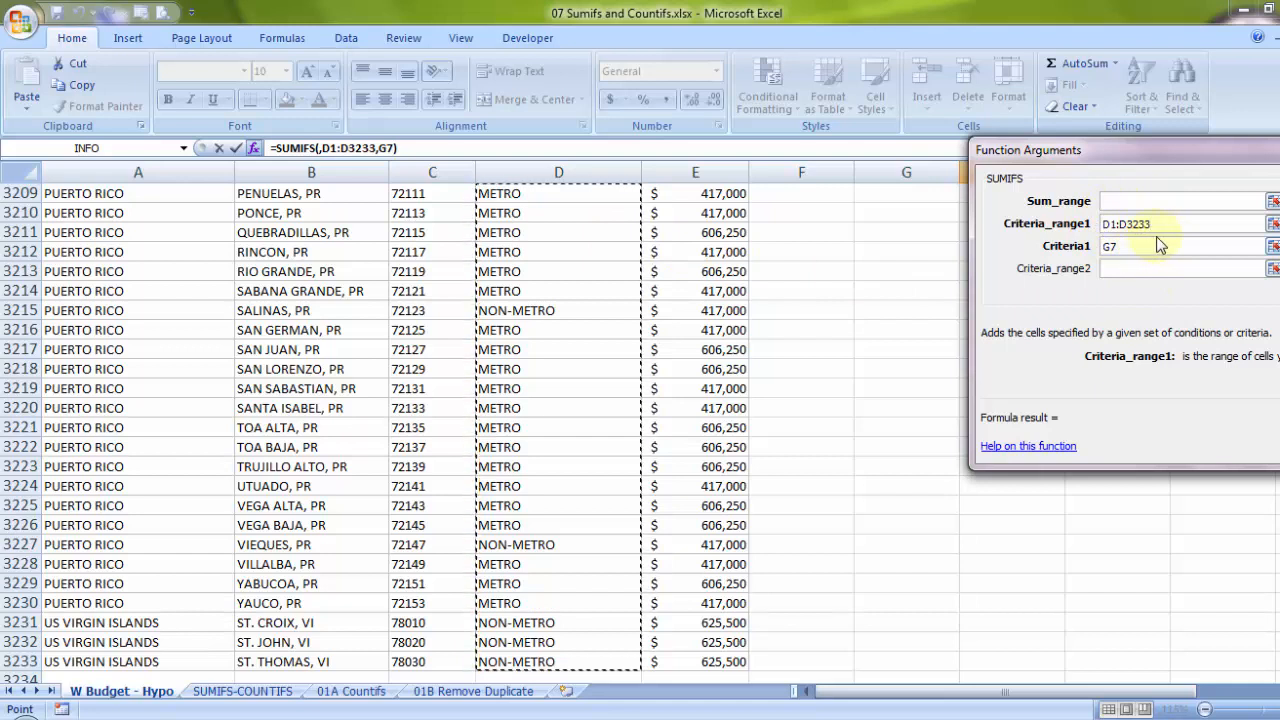
key("F4")
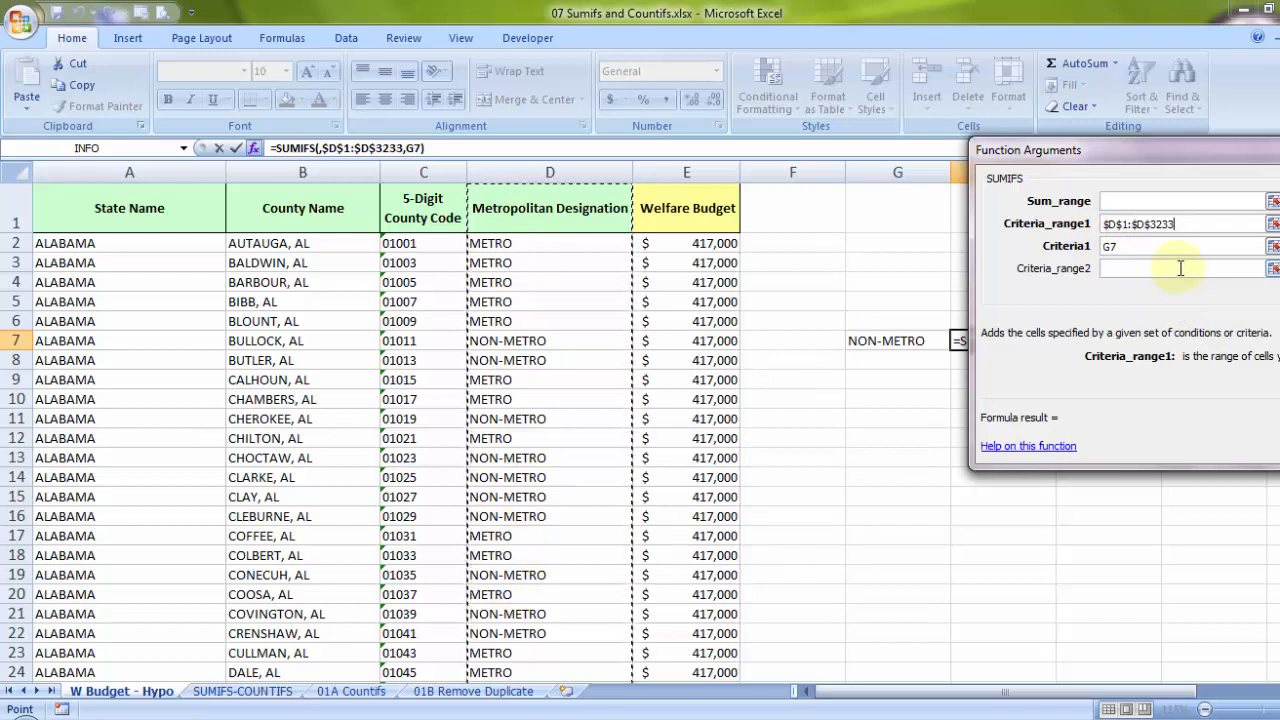
Set the sum range to the Welfare Budget column as the absolute reference $E$1:$E$3233 and accept the SUMIFS formula.
left_click(1112, 202)
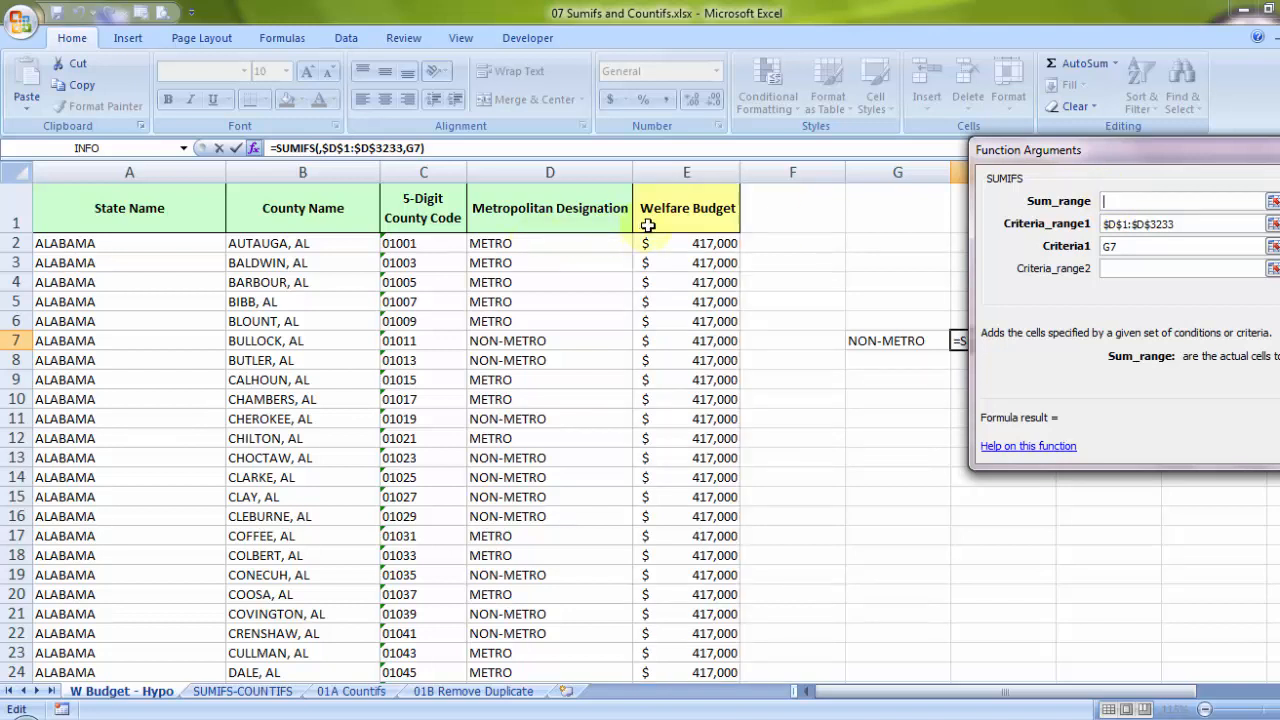
left_click(665, 243)
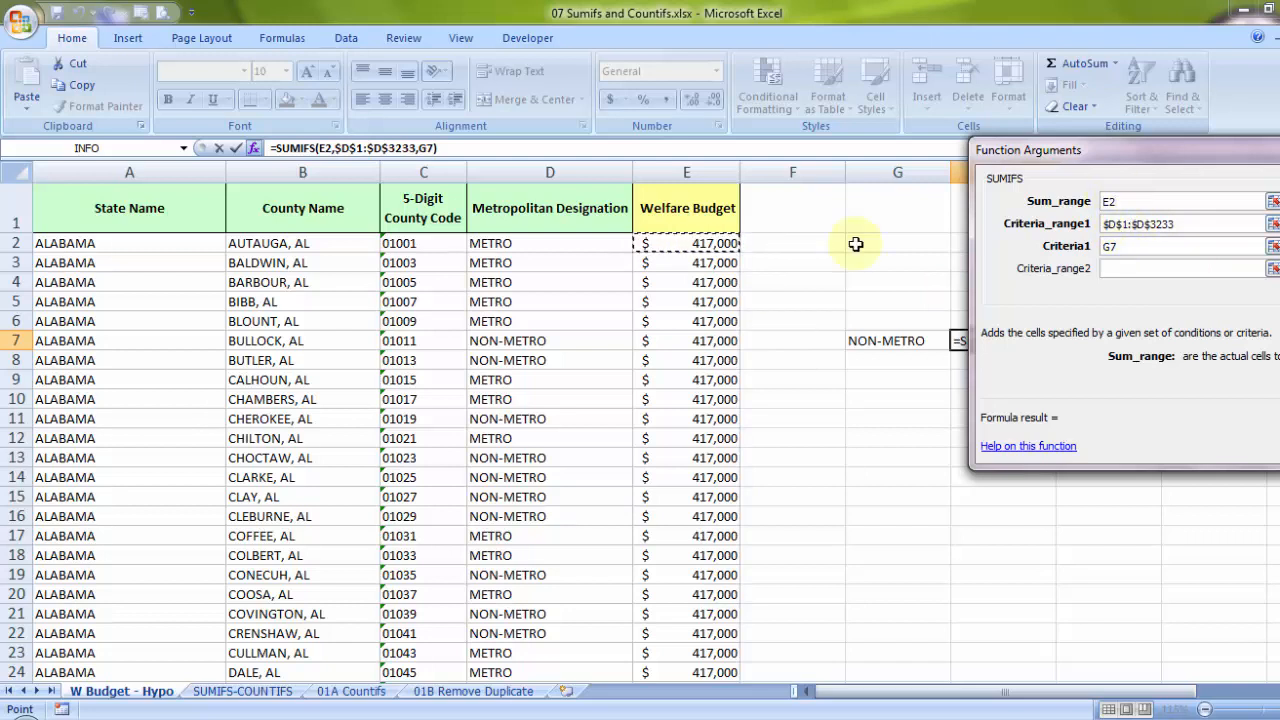
left_click(661, 208)
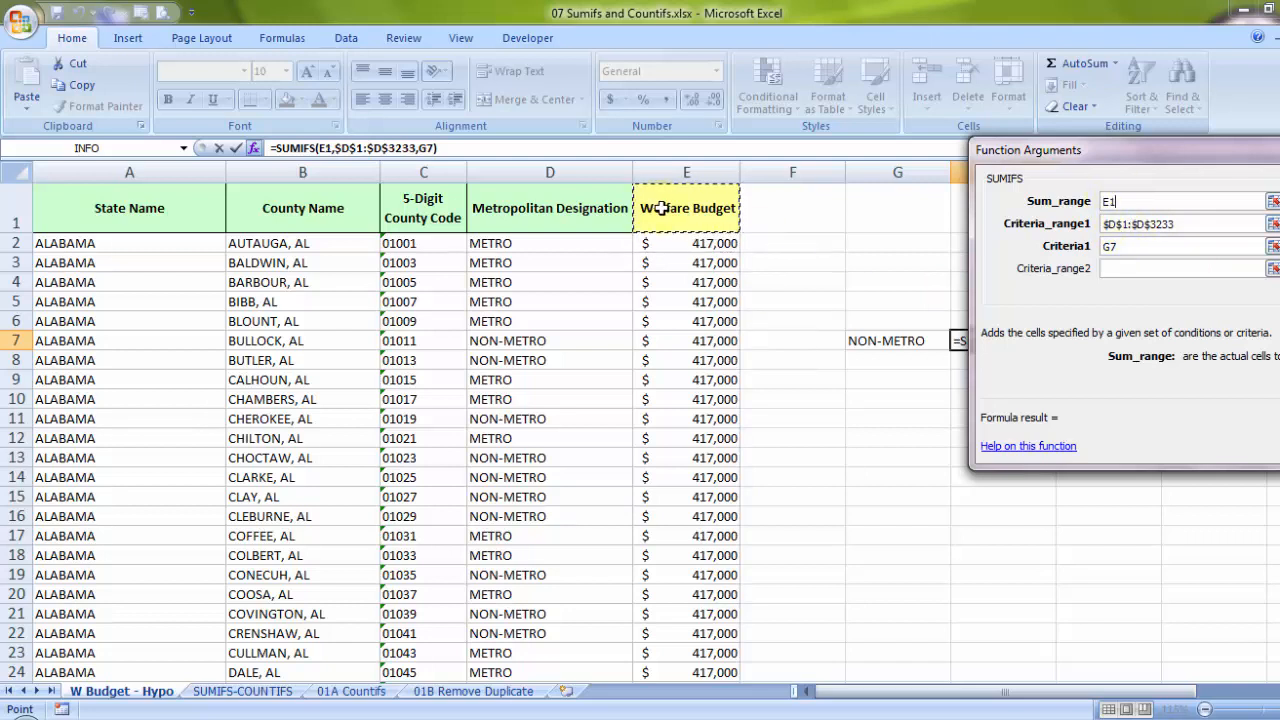
key("ctrl+shift+Down")
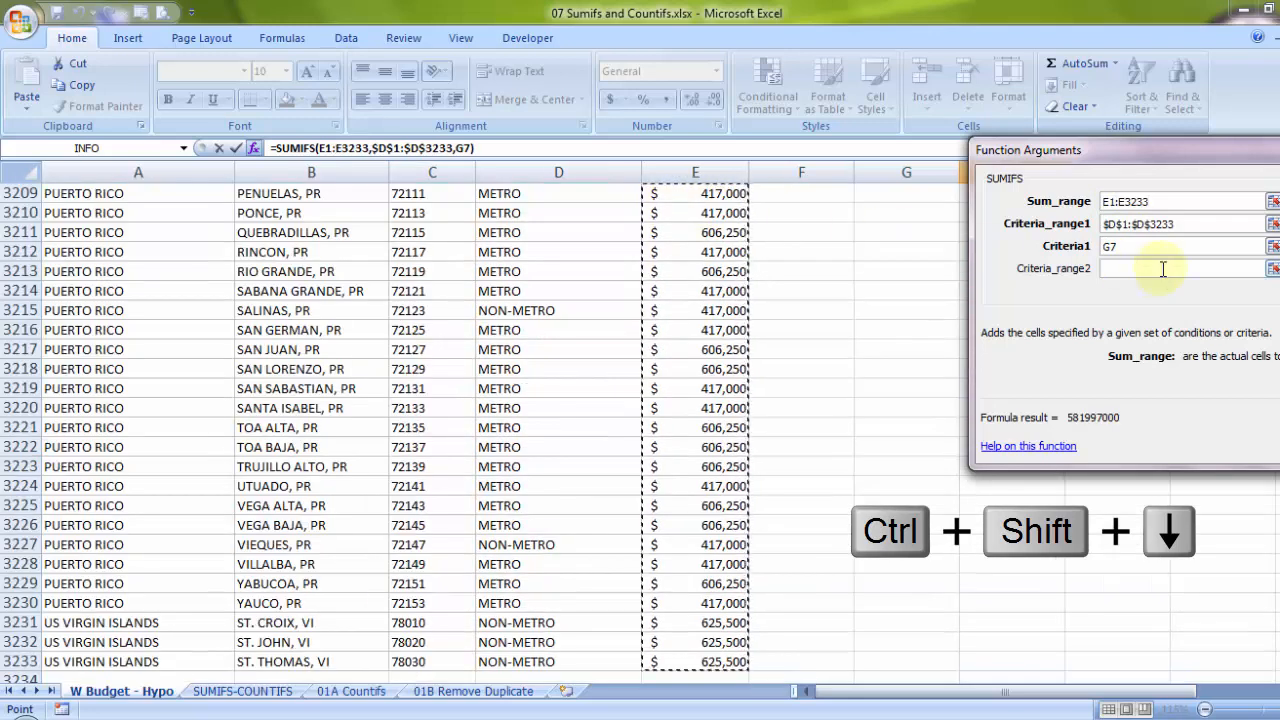
key("F4")
left_click_drag(1150, 150, 911, 165)
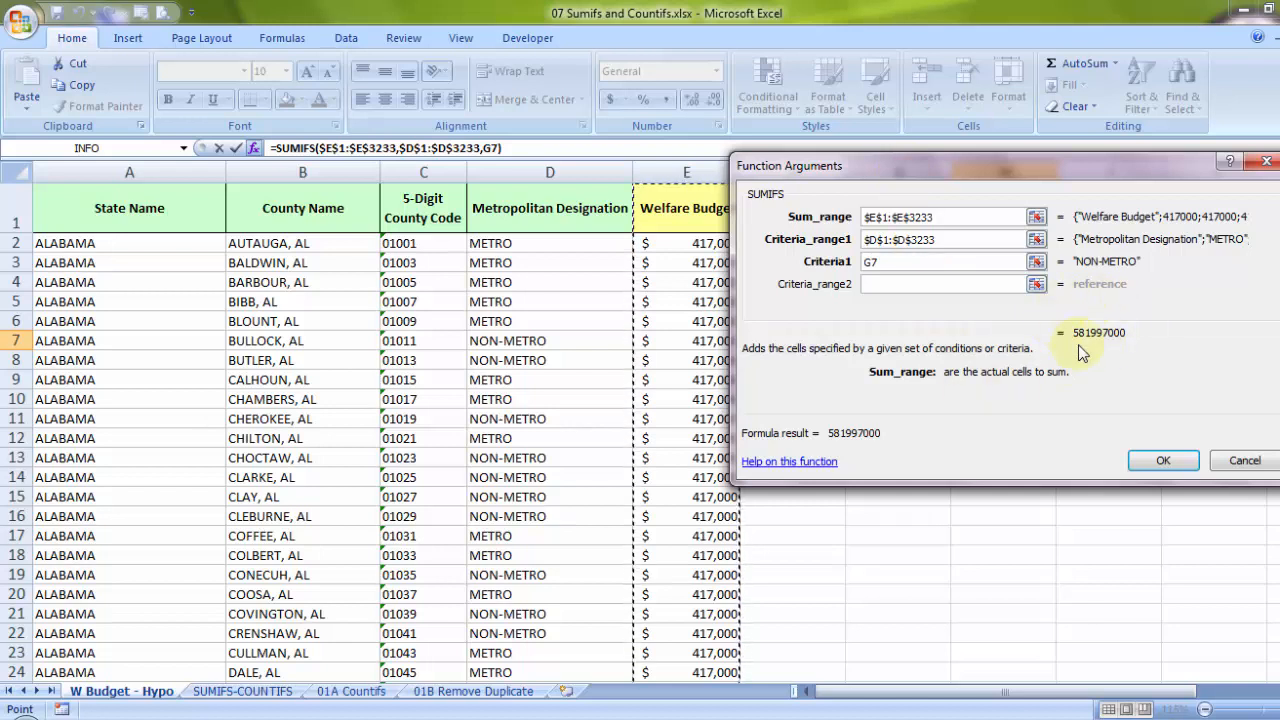
left_click(1174, 472)
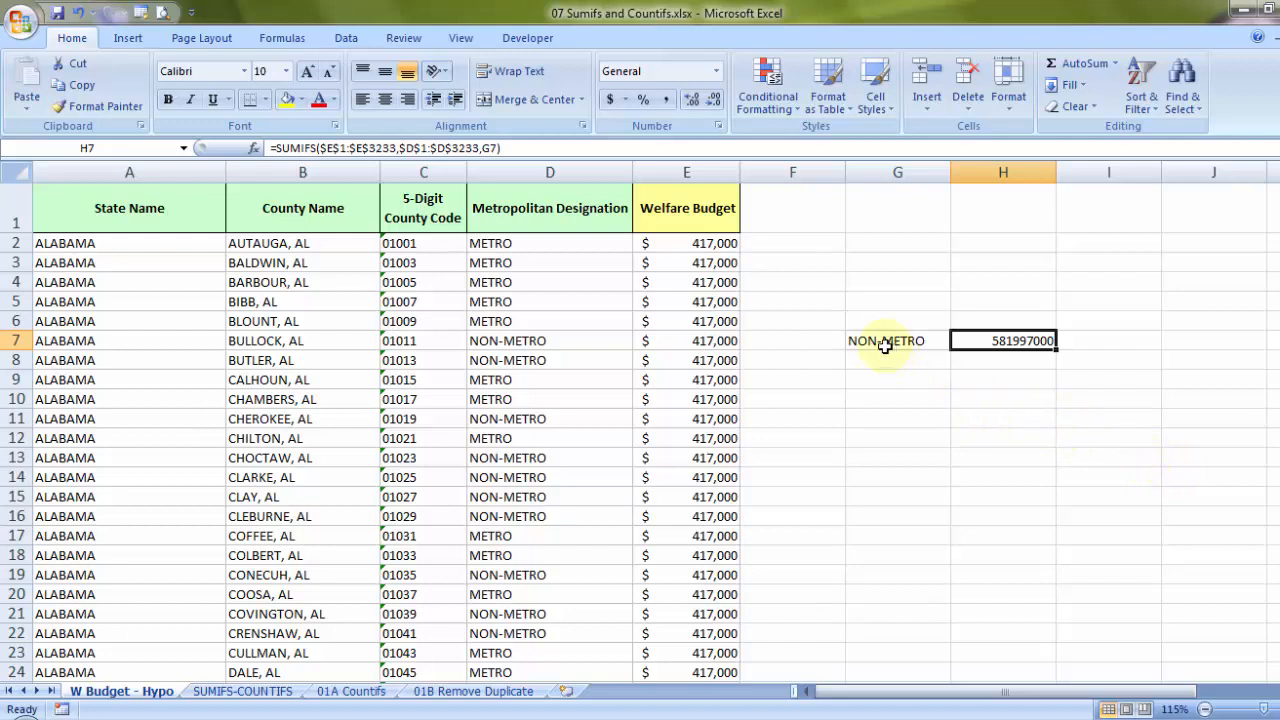
Test the formula by setting the Bullock welfare budget in cell E7 to 1, and undo that change.
left_click(679, 340)
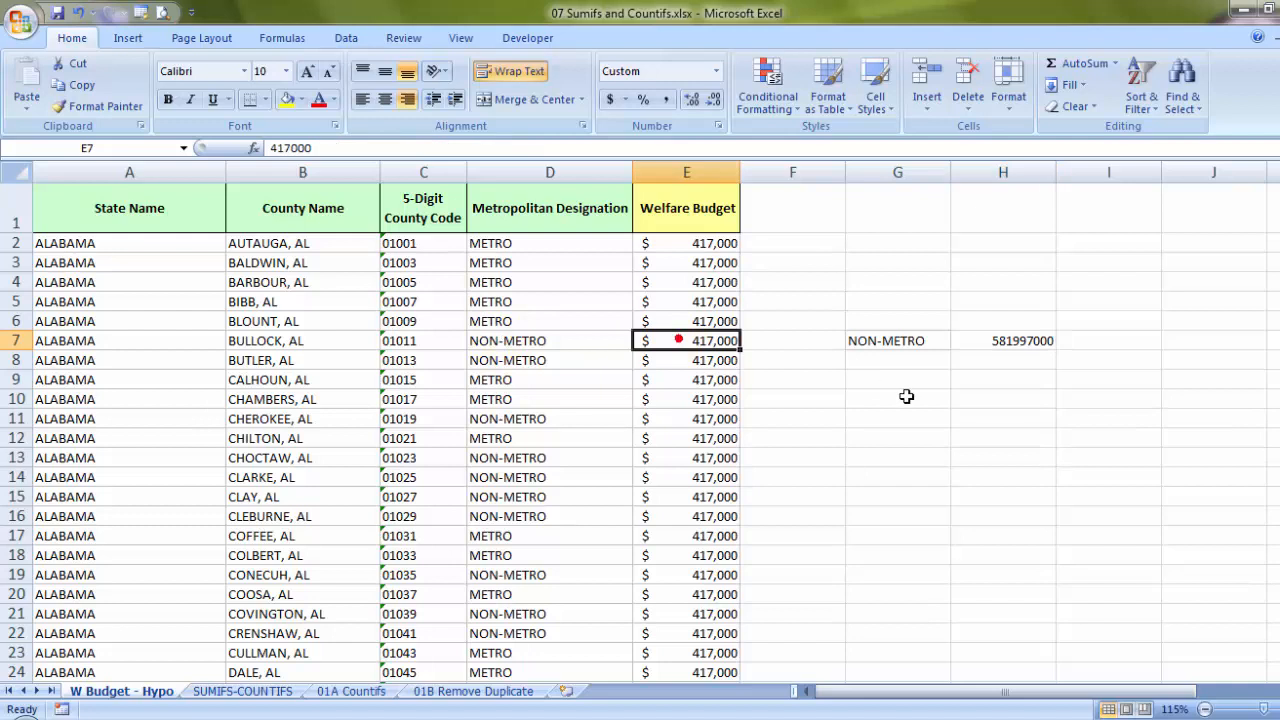
type("1")
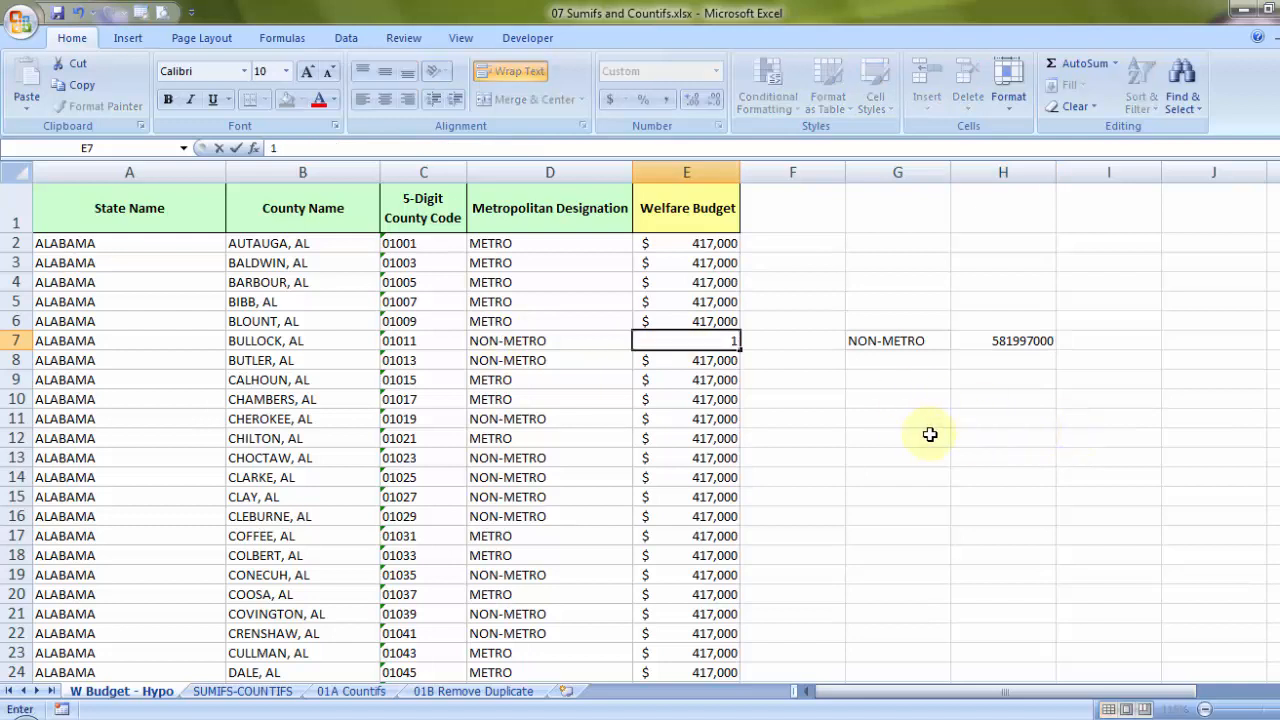
key("Tab")
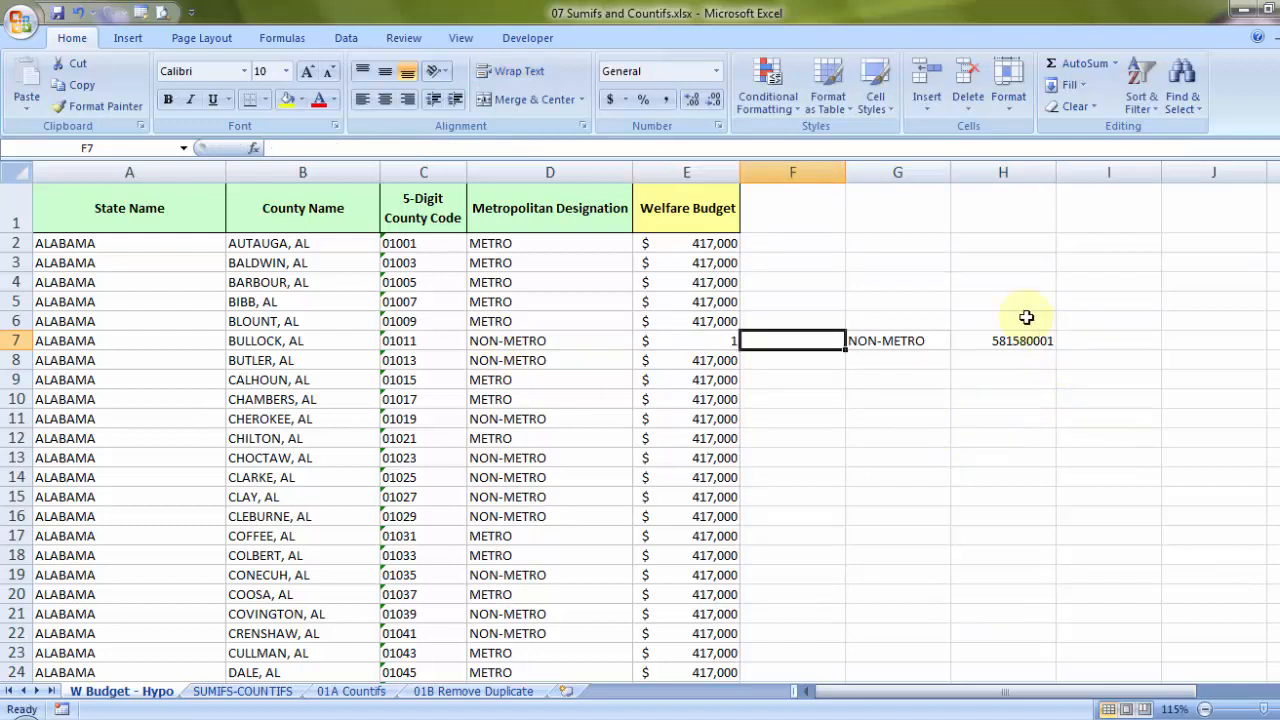
key("ctrl+z")
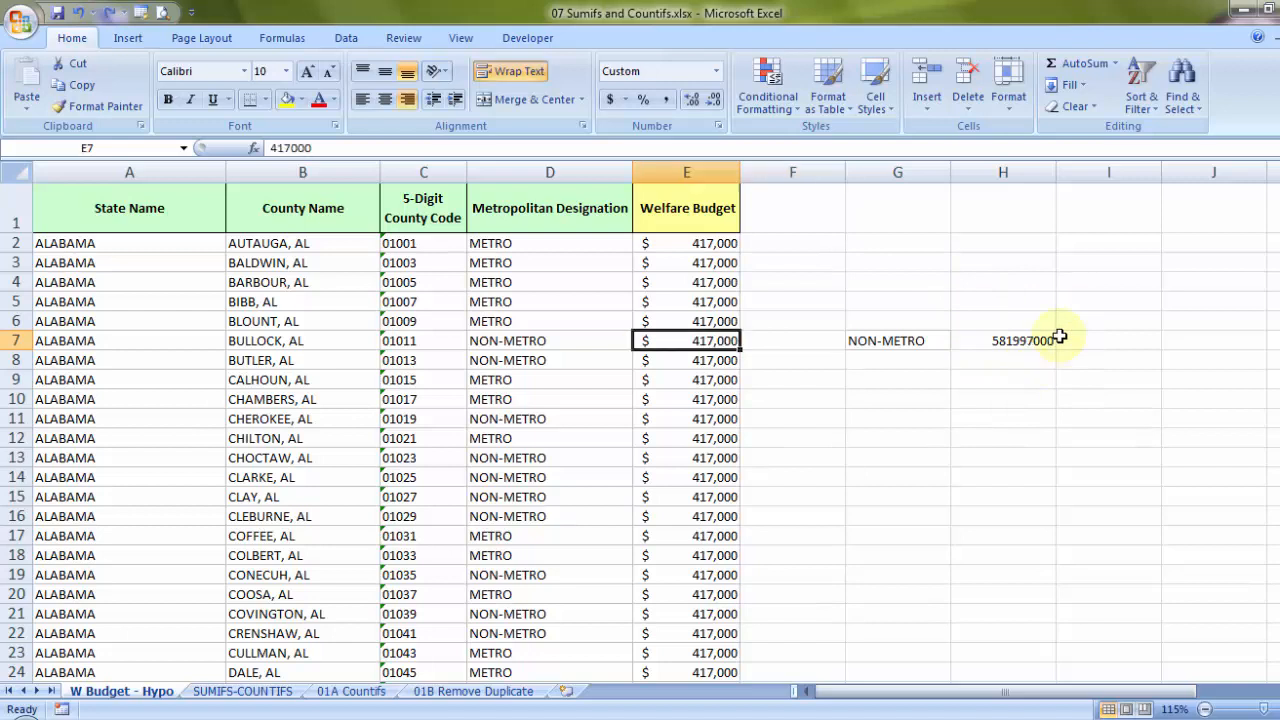
Change the criterion in cell G7 to METRO.
left_click(905, 341)
type("M")
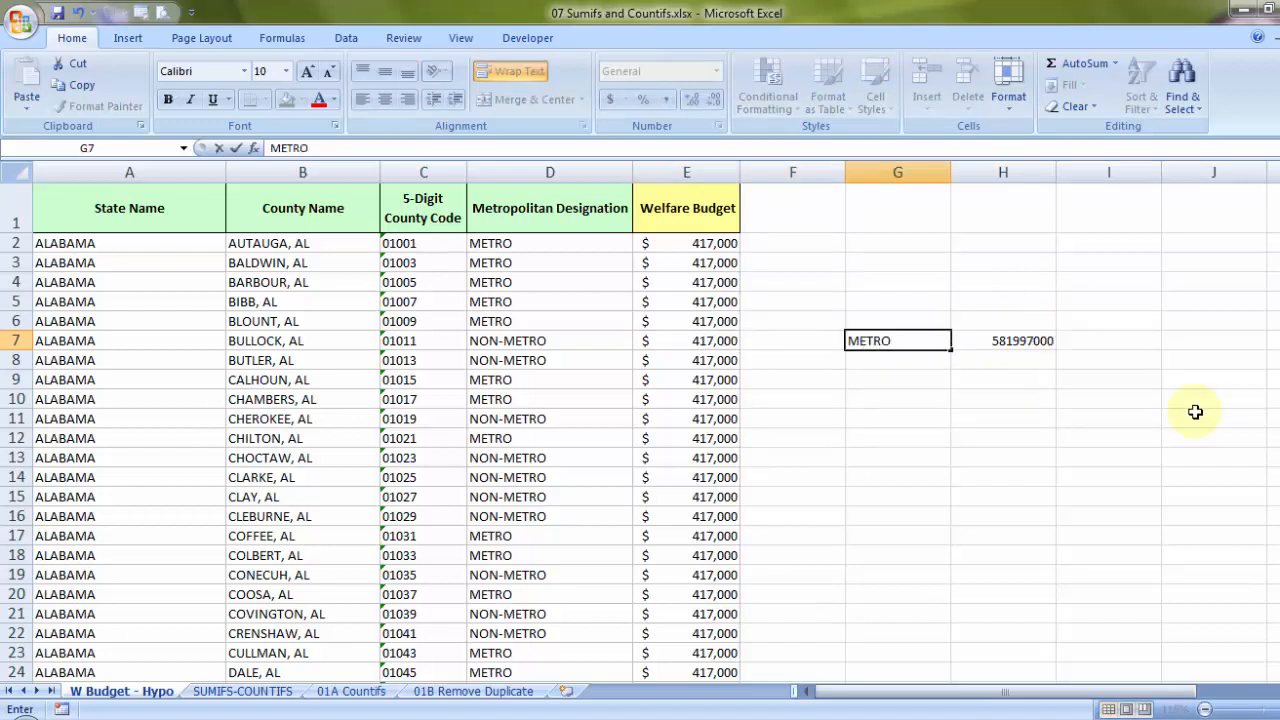
type("ETRO")
key("Return")
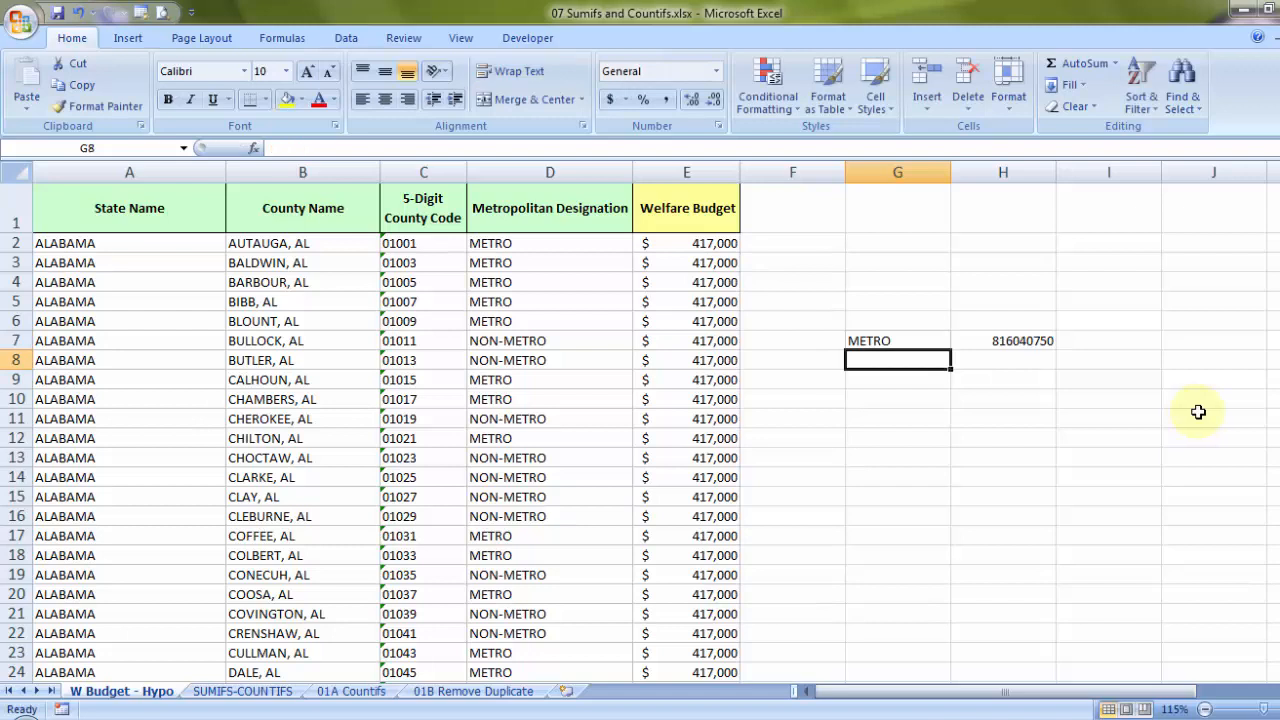
left_click(893, 338)
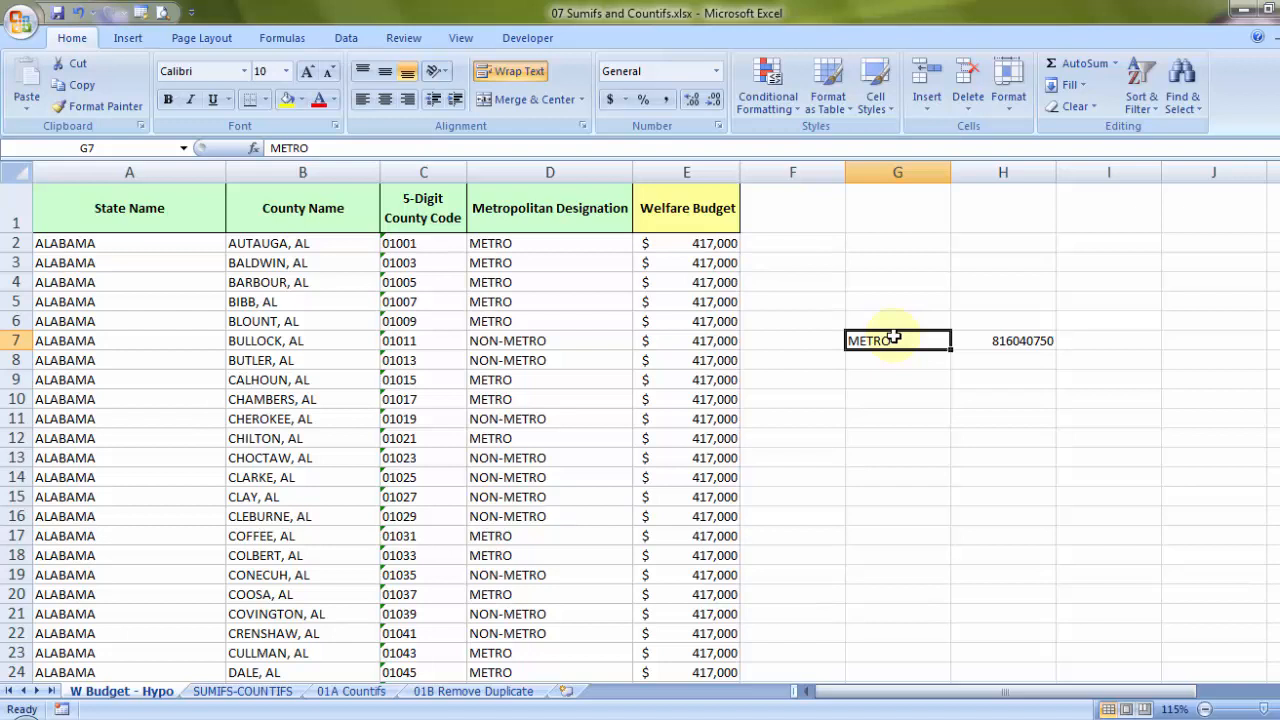
Start the SUMIFS formula over in cell H7 and bring up its empty function arguments dialog.
left_click(1007, 341)
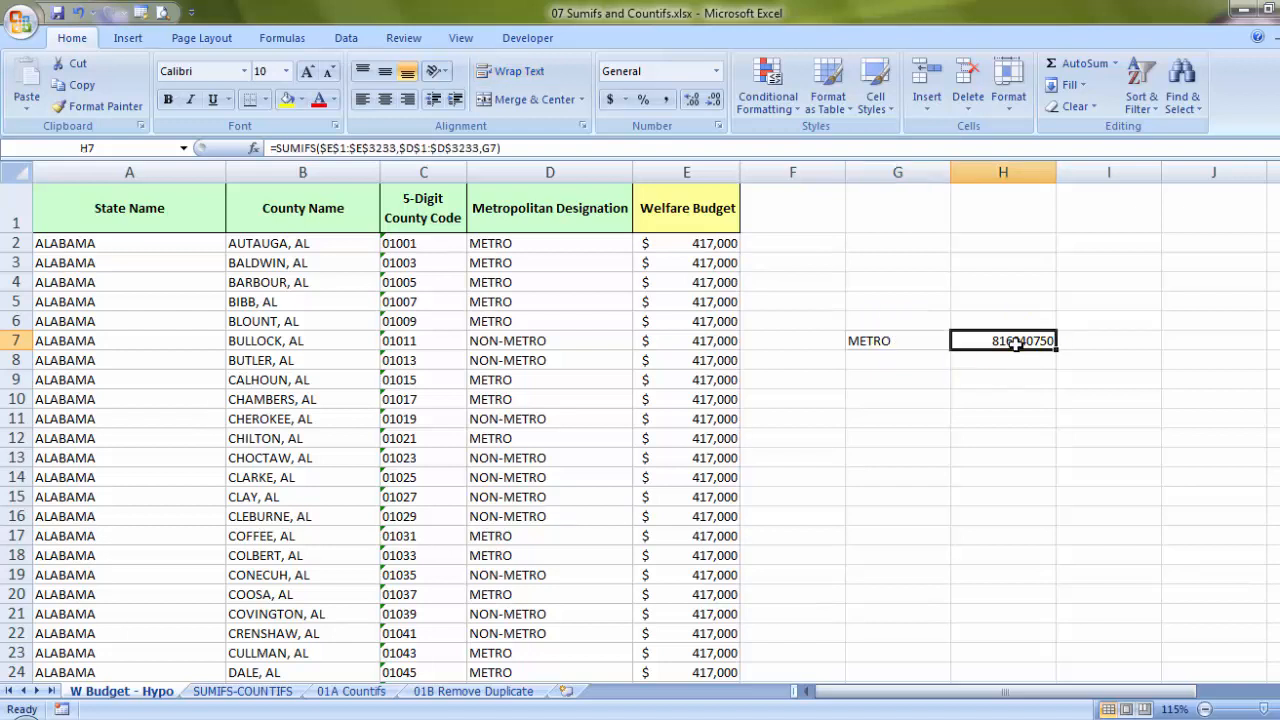
double_click(1007, 341)
key("Escape")
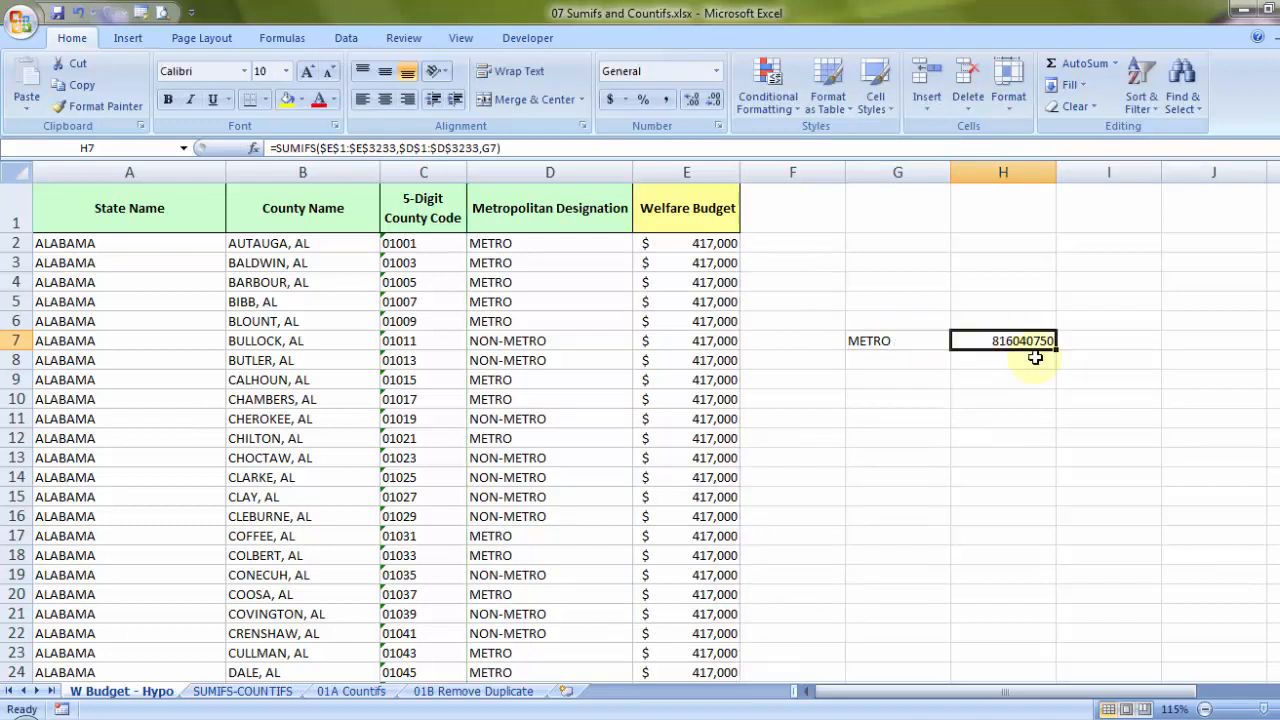
type("=sumifs")
key("Tab")
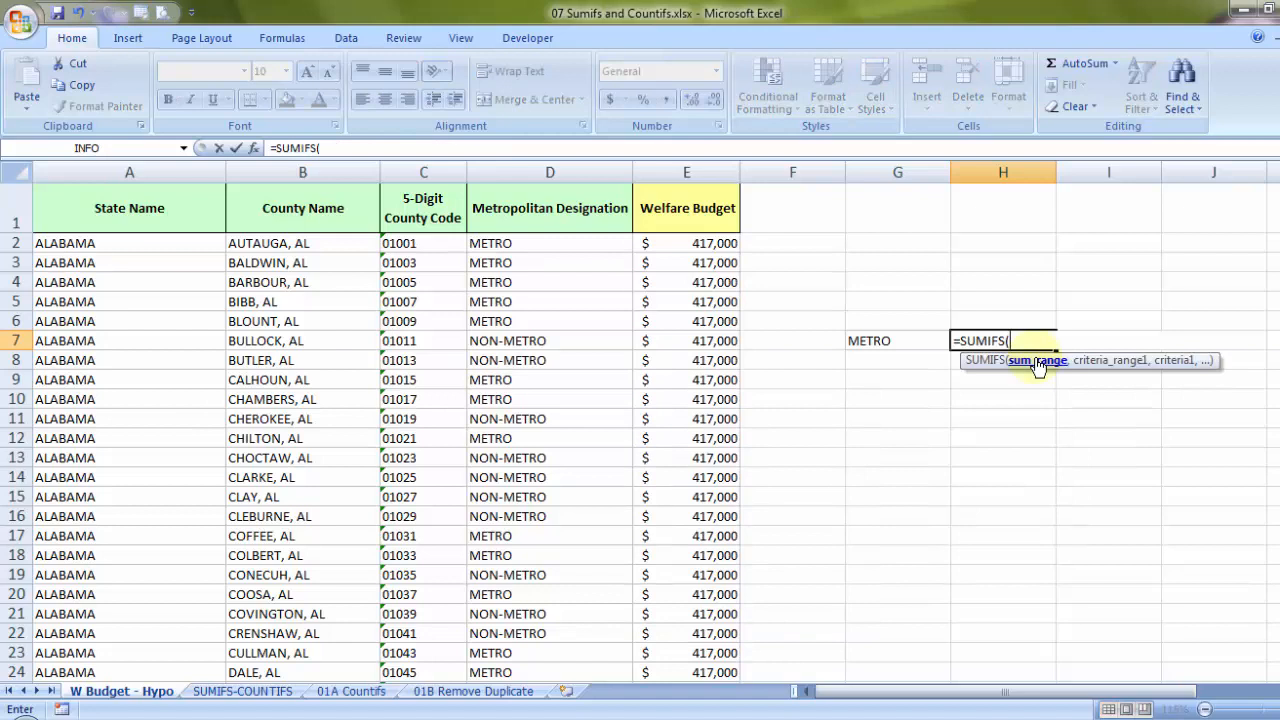
left_click(256, 149)
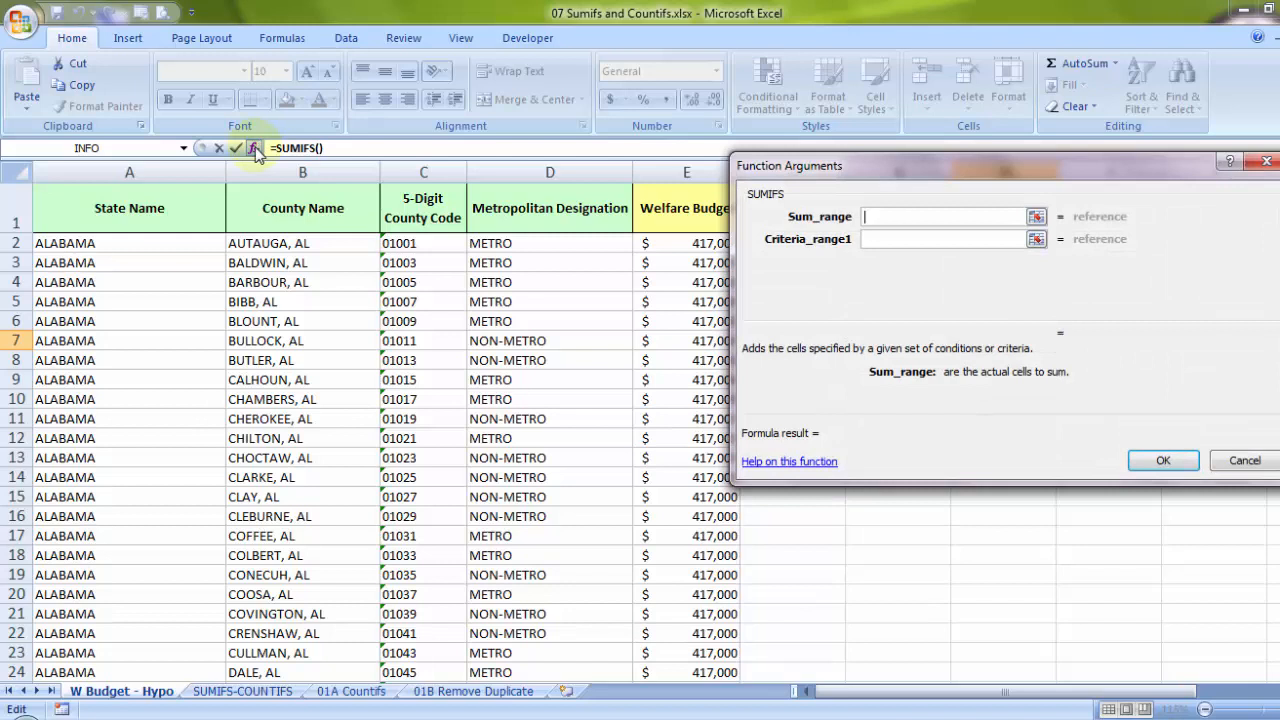
Move the function arguments dialog clear of the data and set the first criterion to cell G7.
left_click_drag(820, 177, 1105, 173)
left_click(969, 247)
left_click(958, 268)
left_click(892, 331)
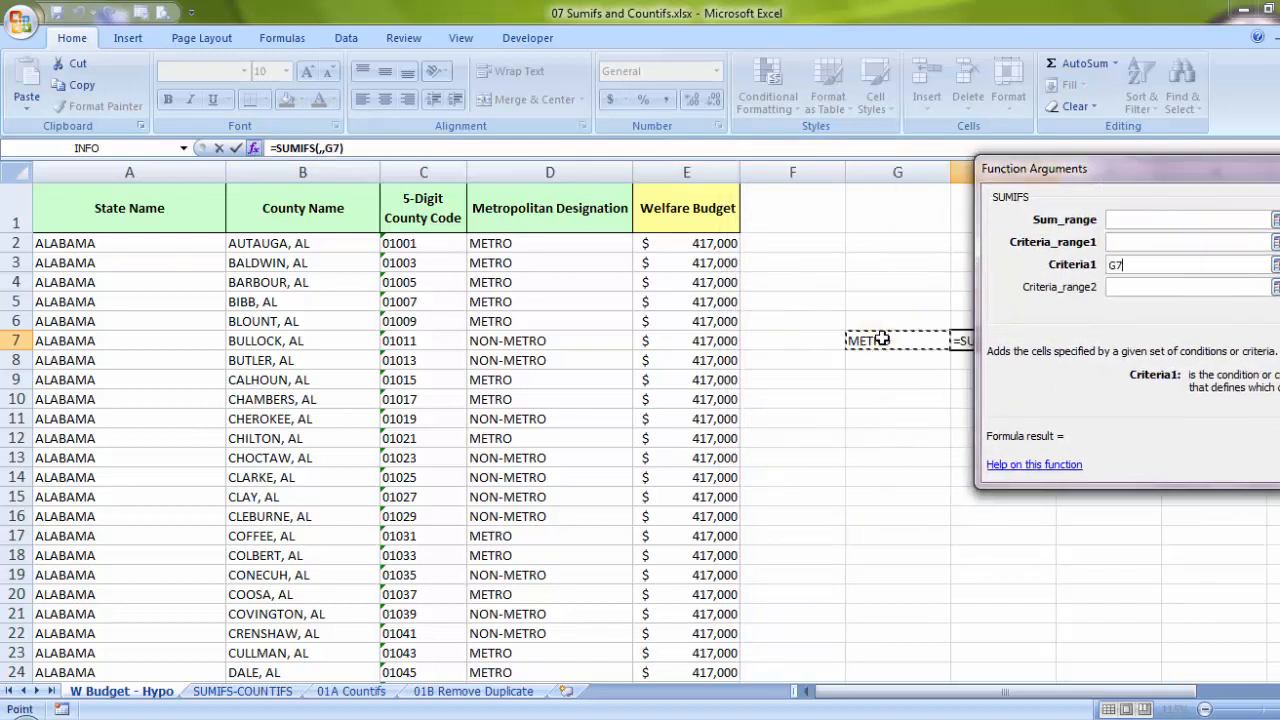
Set the first criteria range of the restarted formula to the Metropolitan Designation column, $D$1:$D$3233, as an absolute reference.
left_click(1117, 242)
left_click(564, 206)
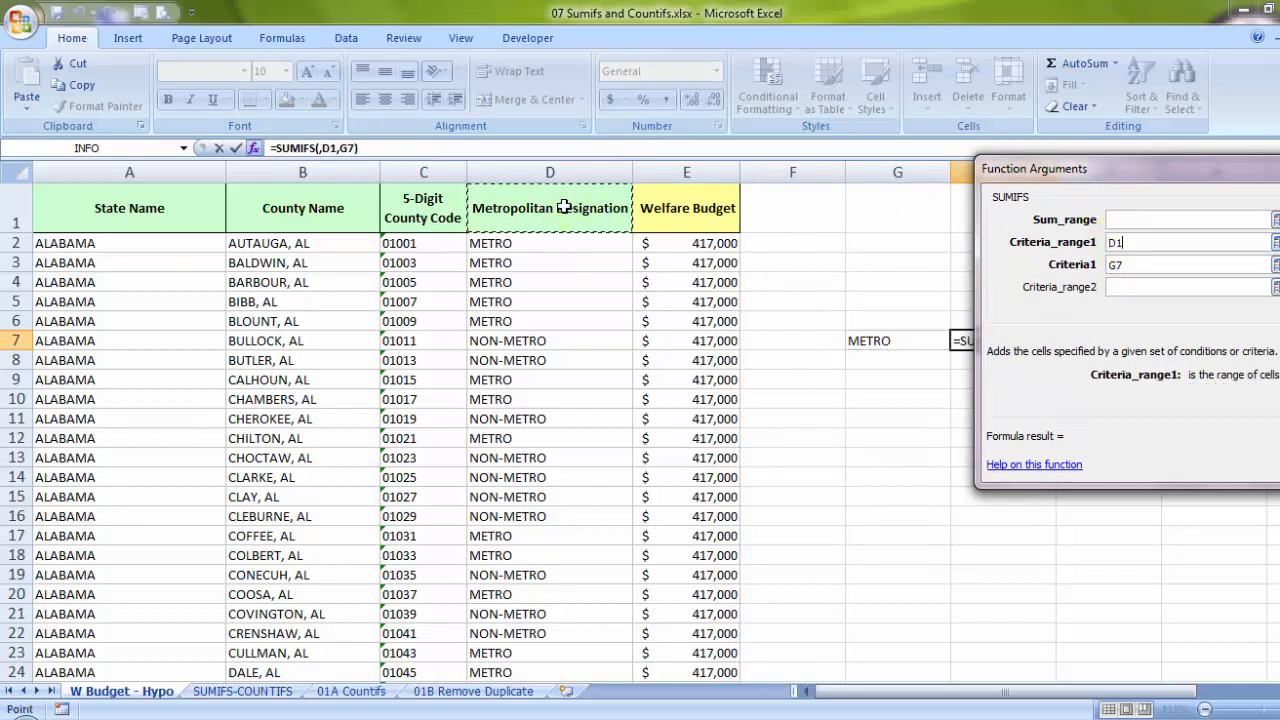
key("ctrl+shift+Down")
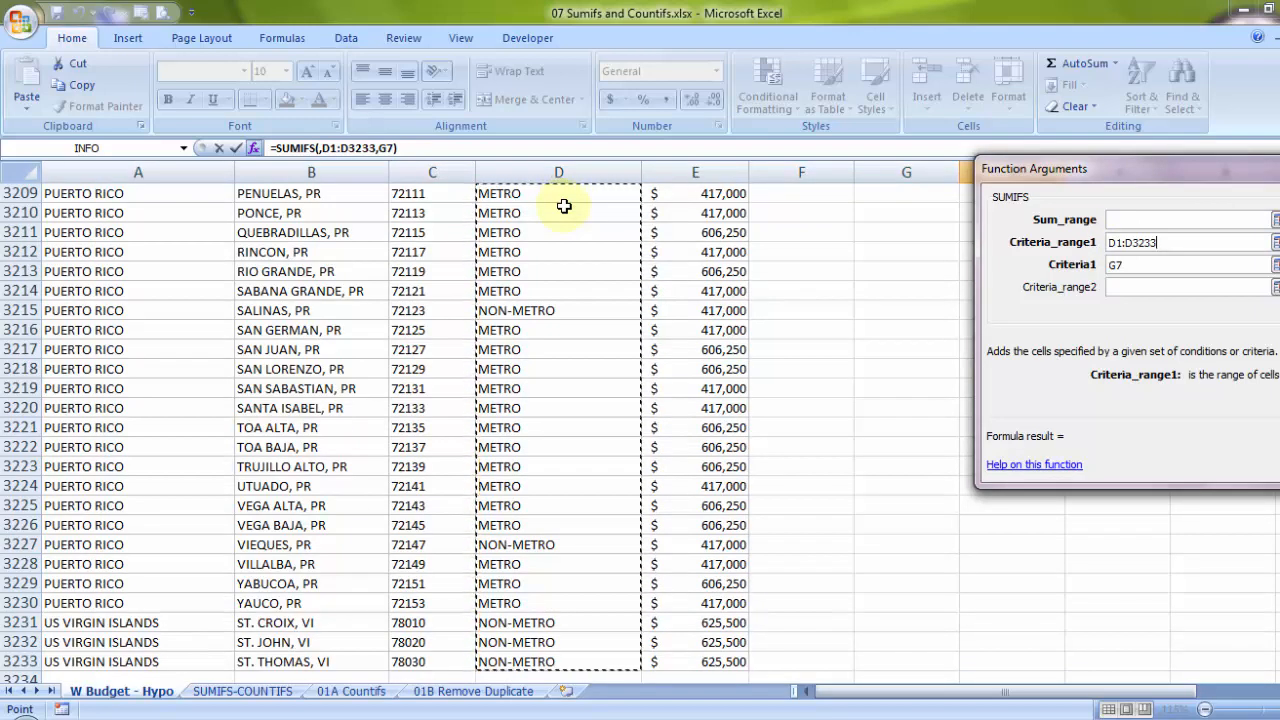
key("F4")
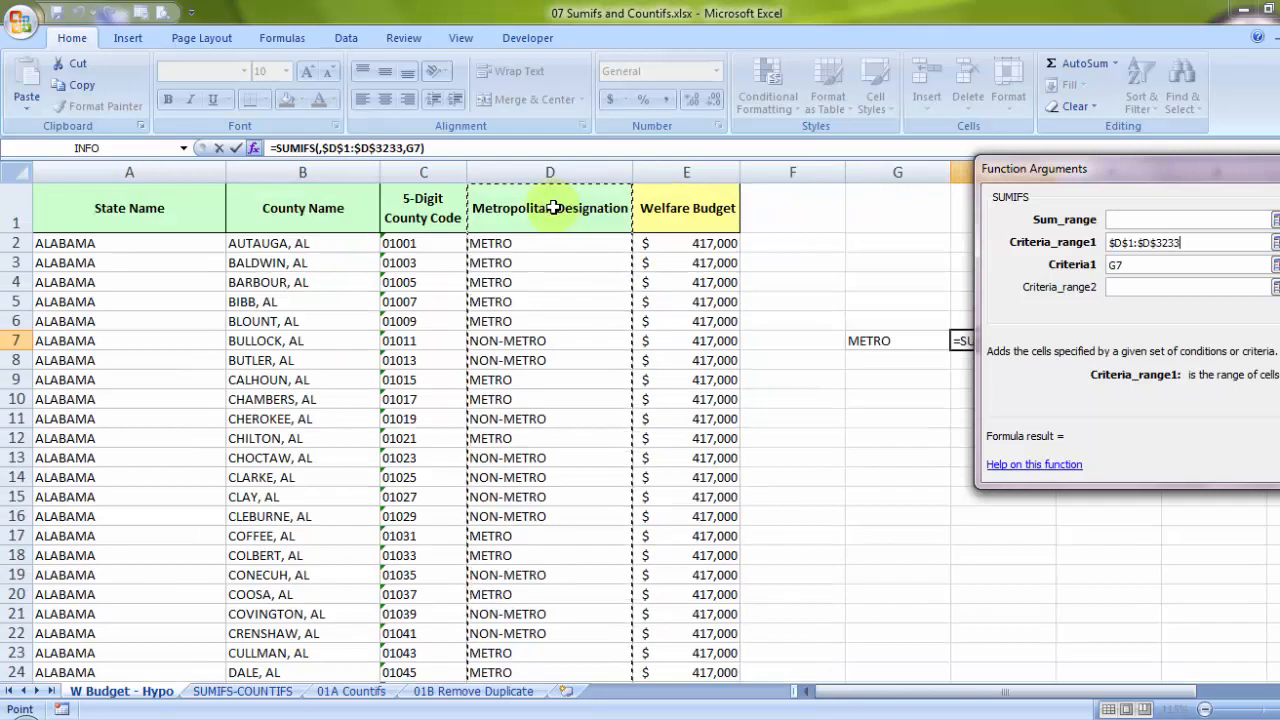
Set the sum range of the restarted formula to the Welfare Budget column, $E$1:$E$3233, as an absolute reference.
left_click(1113, 220)
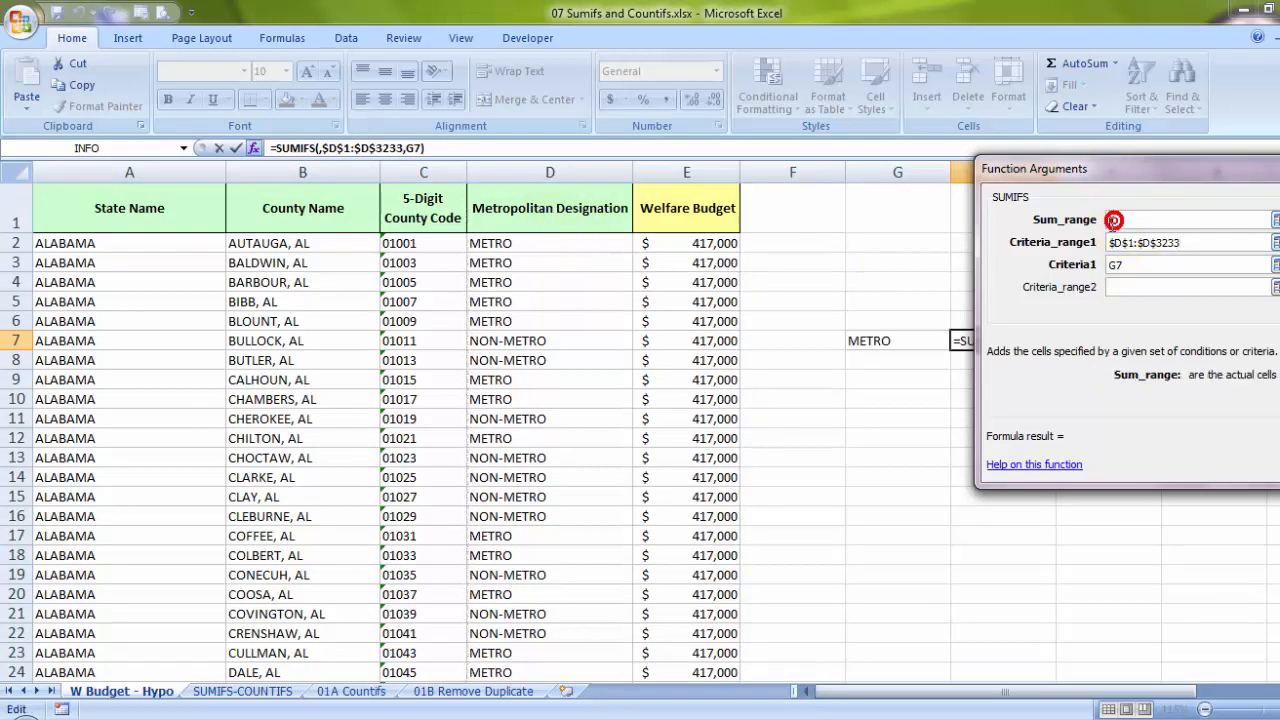
left_click(673, 207)
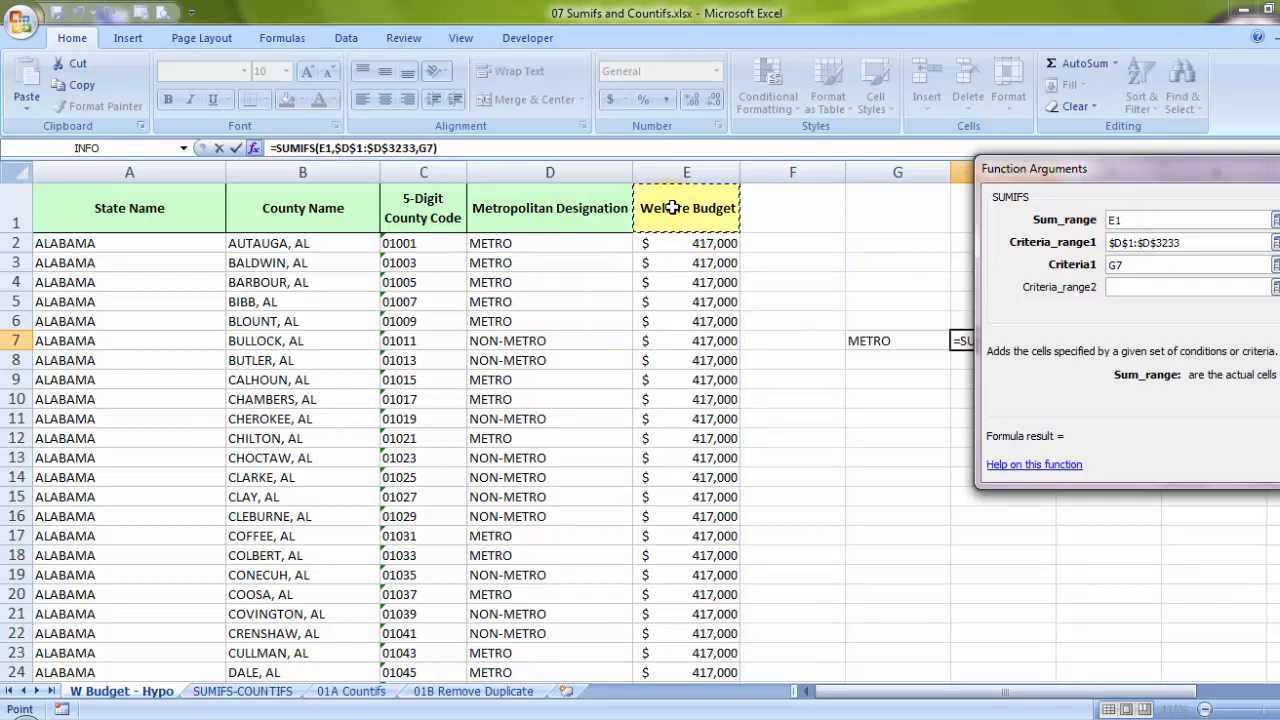
key("ctrl+shift+Down")
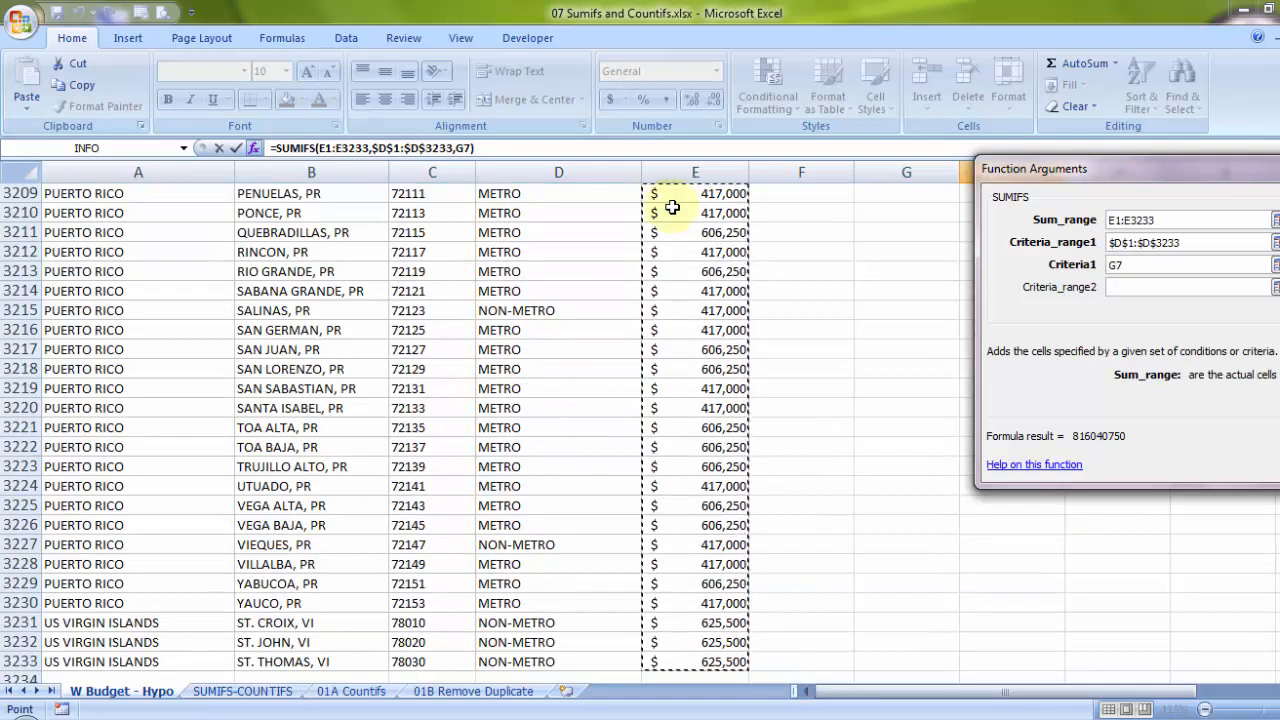
key("F4")
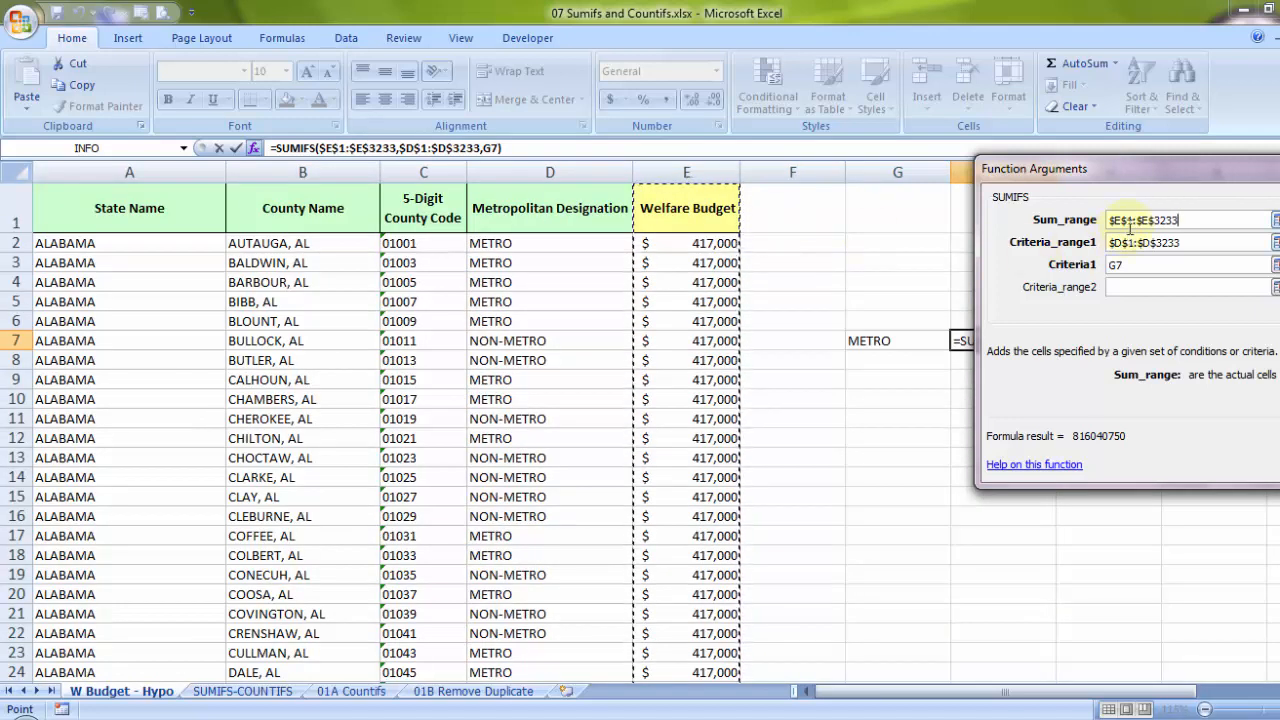
Compare the start and end rows of the sum range and the first criteria range, and accept the formula.
left_click_drag(1140, 176, 897, 182)
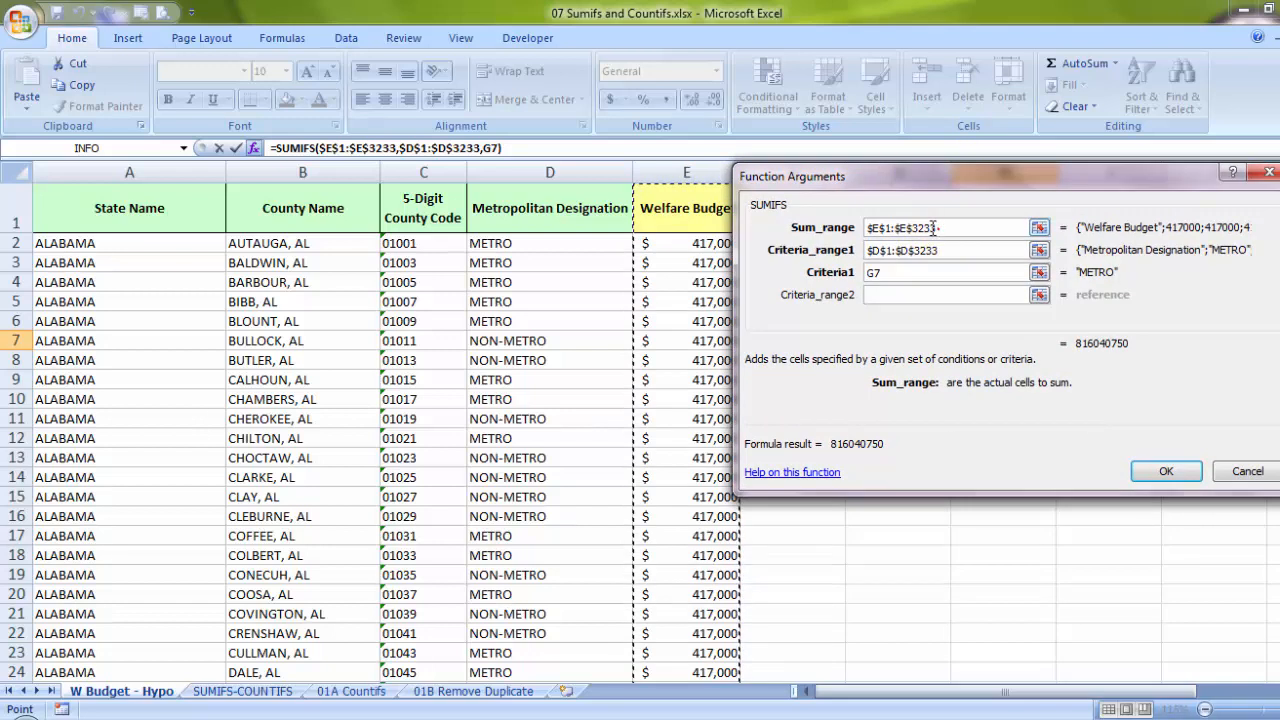
left_click_drag(940, 228, 855, 231)
left_click_drag(946, 250, 866, 255)
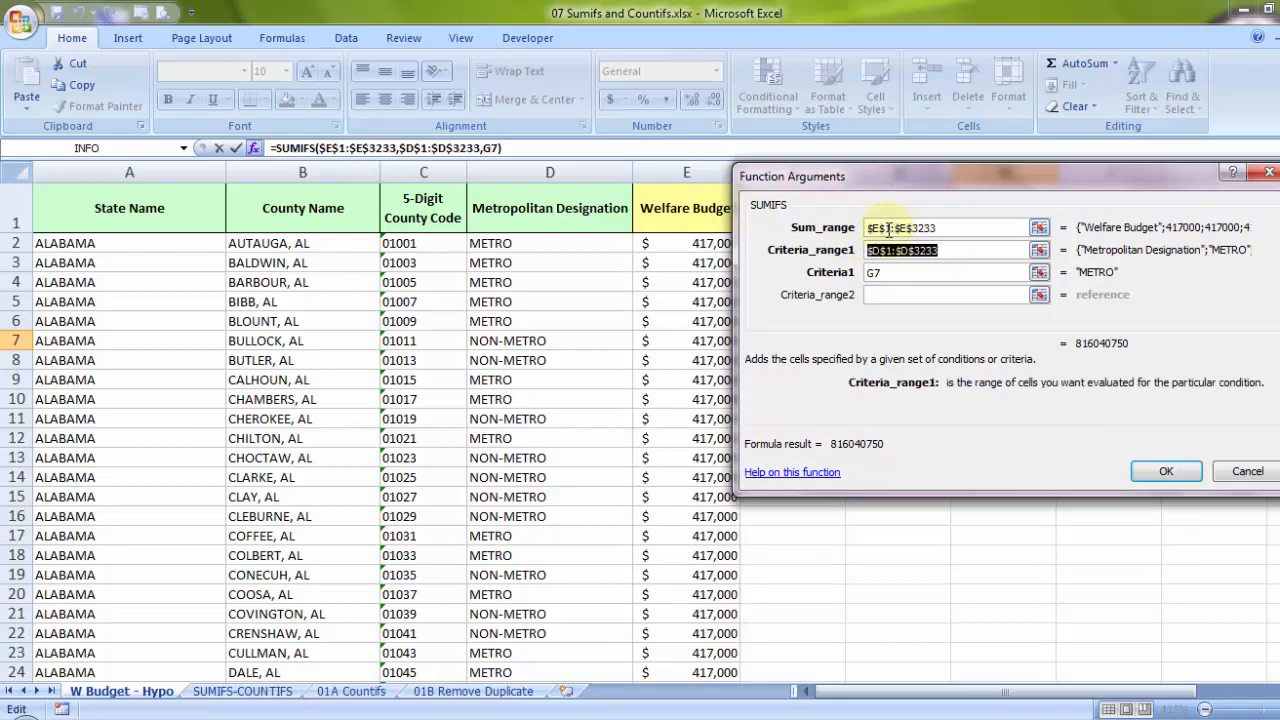
left_click(887, 229)
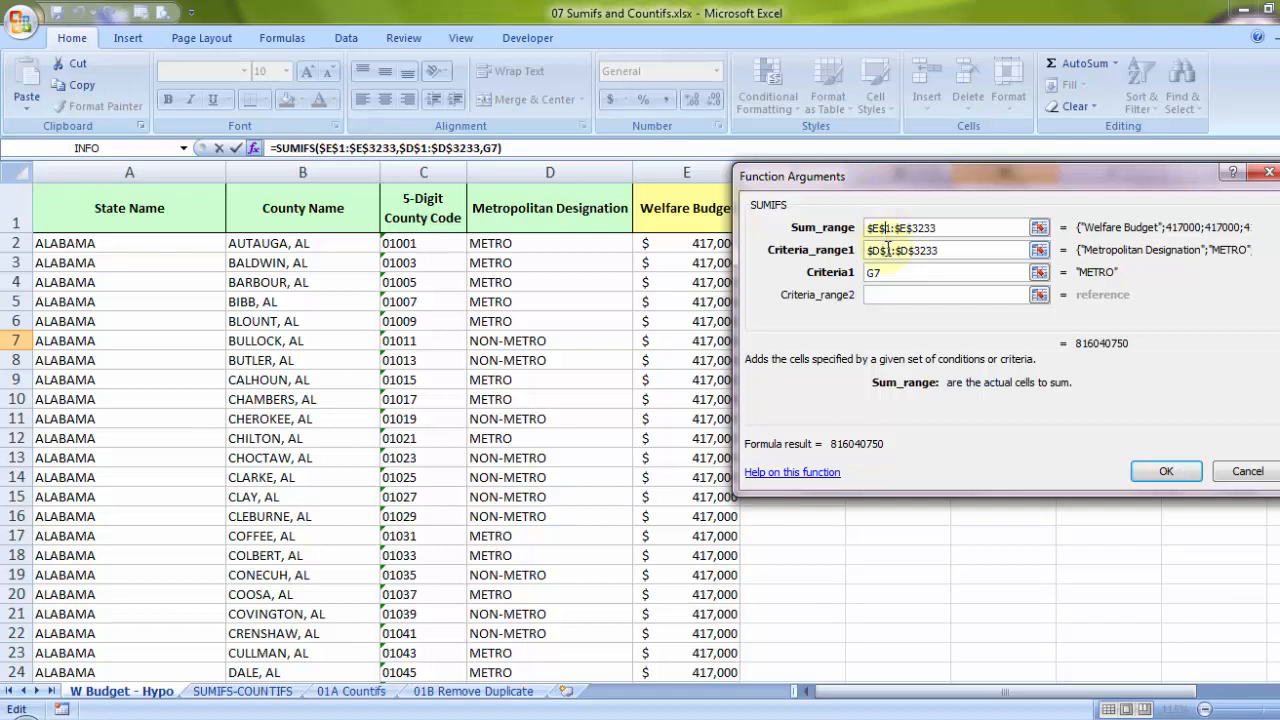
left_click(889, 250)
mouse_move(899, 250)
left_mouse_down()
mouse_move(944, 251)
mouse_move(905, 229)
mouse_move(883, 235)
left_mouse_up()
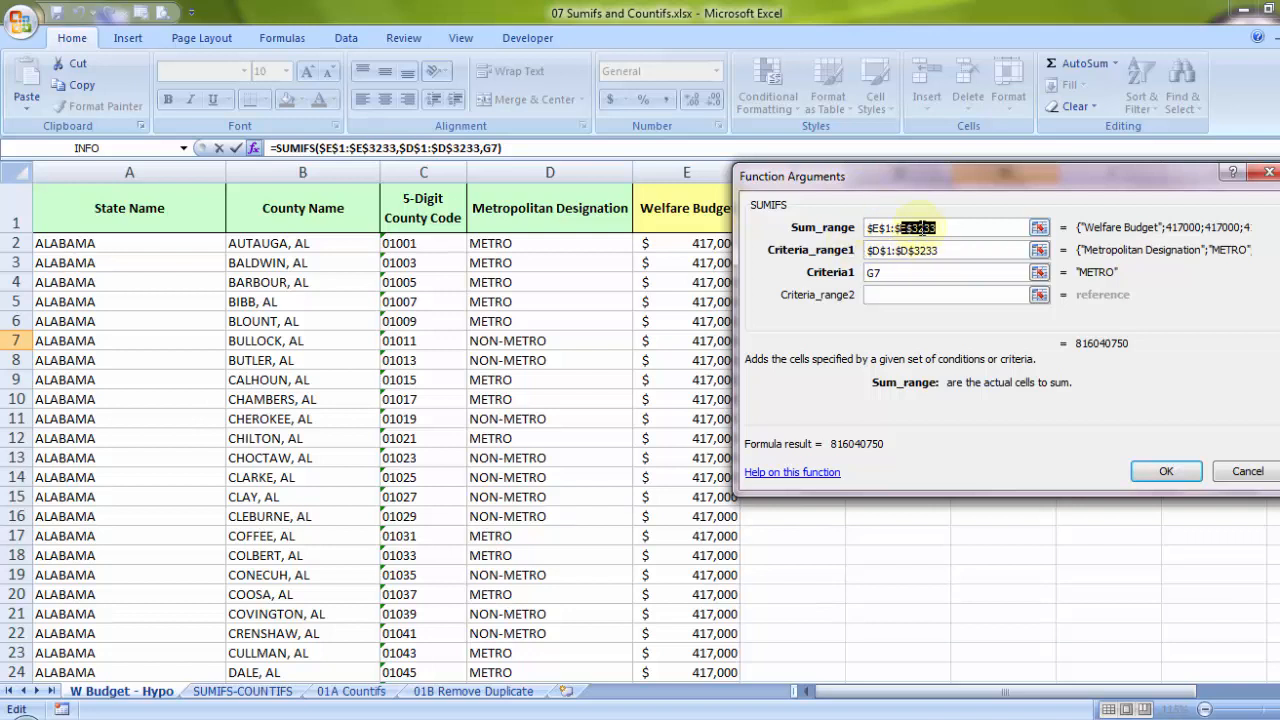
left_click(1145, 471)
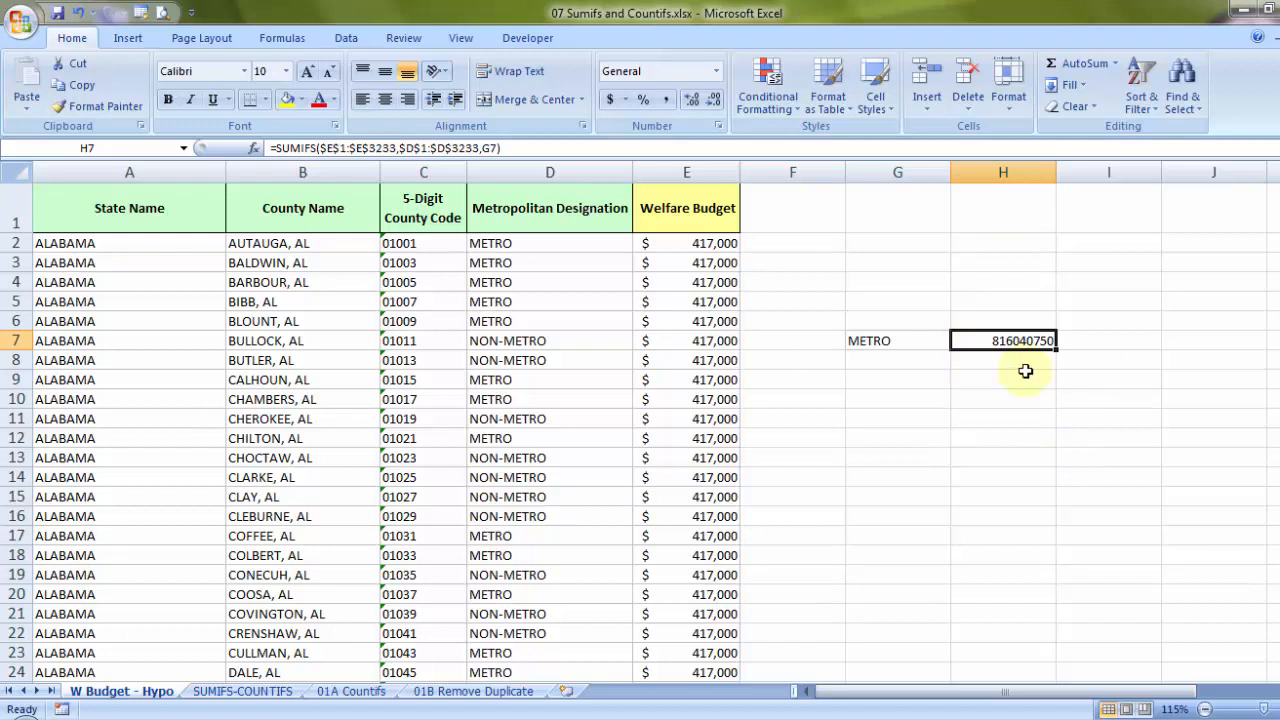